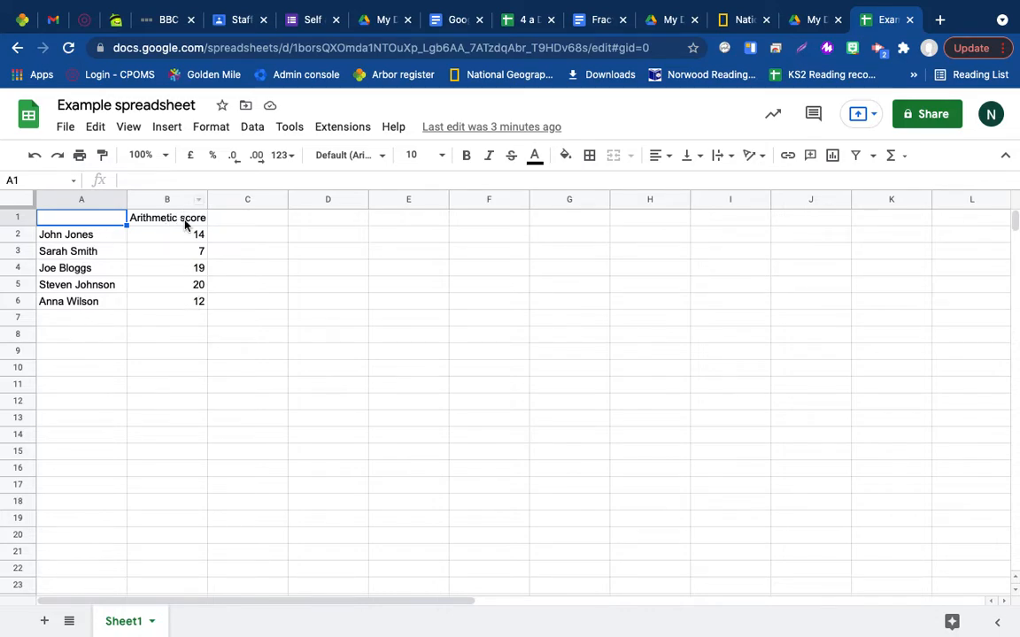
{"action": "left_click", "coordinate": [40, 239]}
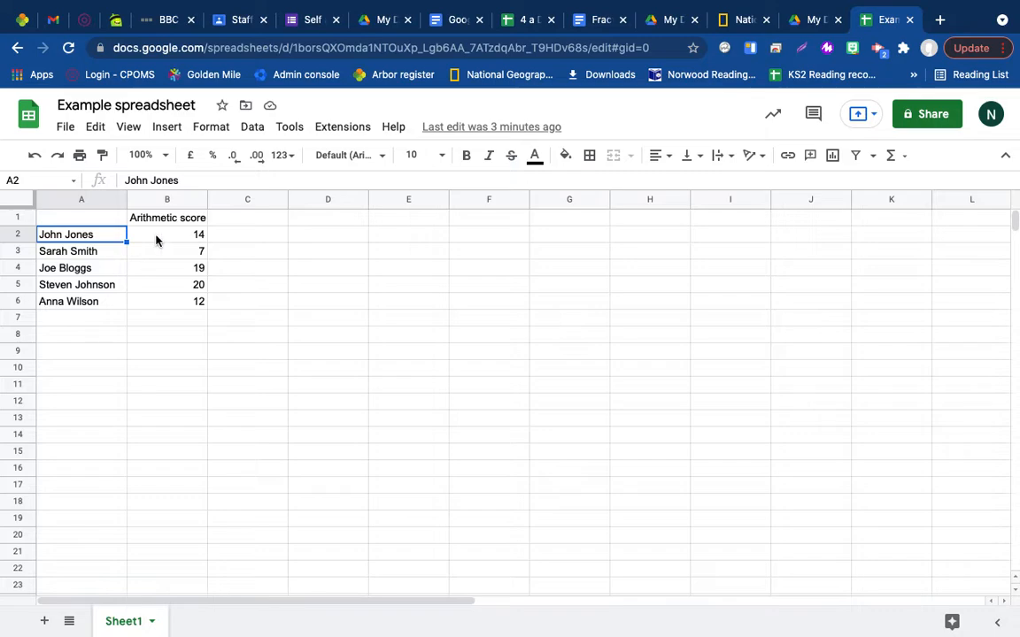
{"action": "left_click", "coordinate": [194, 235]}
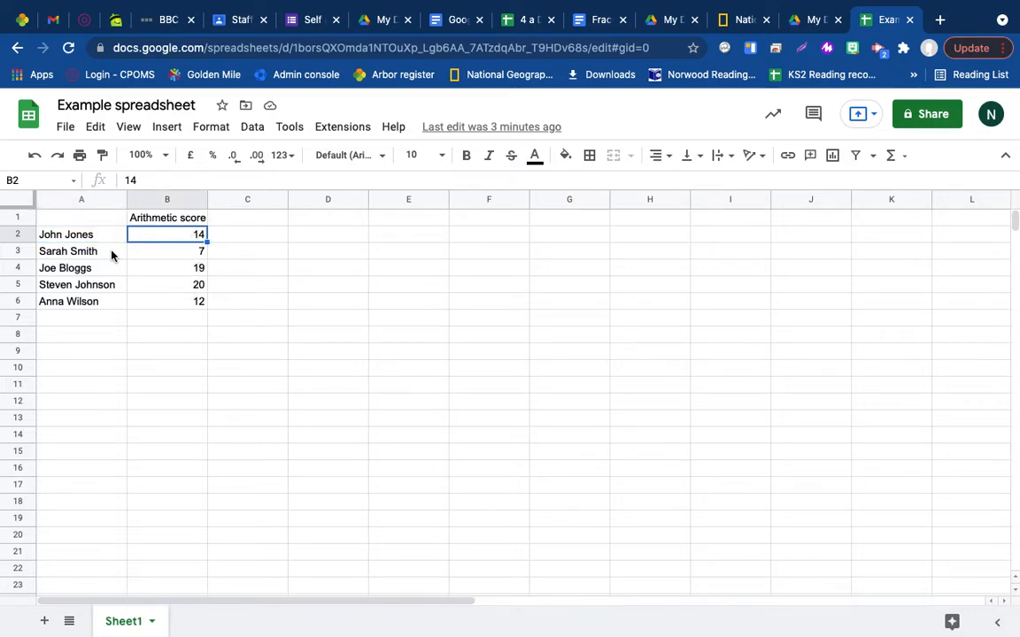
{"action": "left_click", "coordinate": [166, 306]}
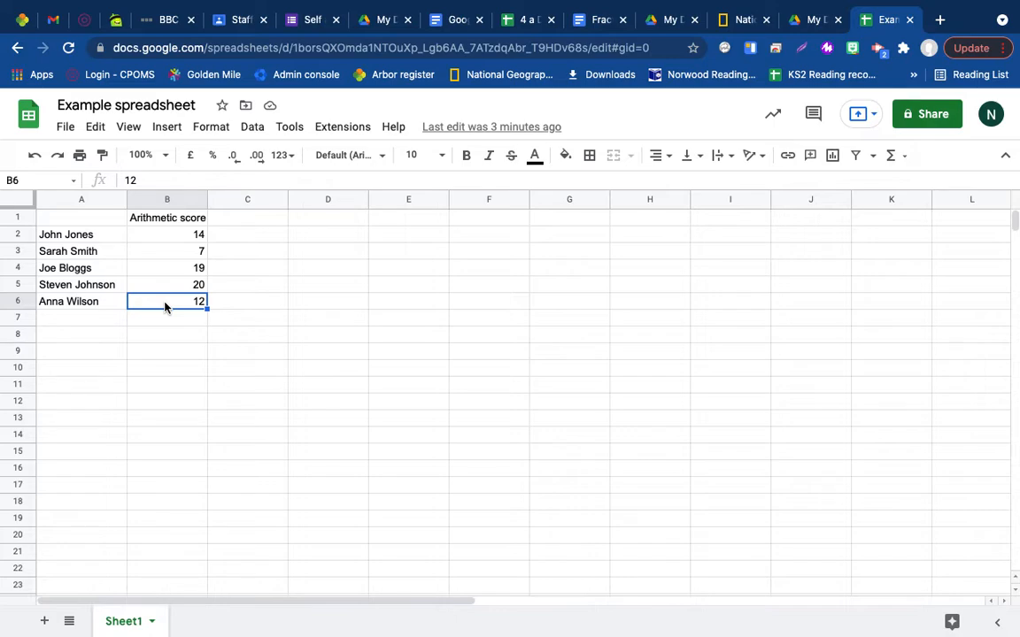
{"action": "left_click", "coordinate": [210, 315]}
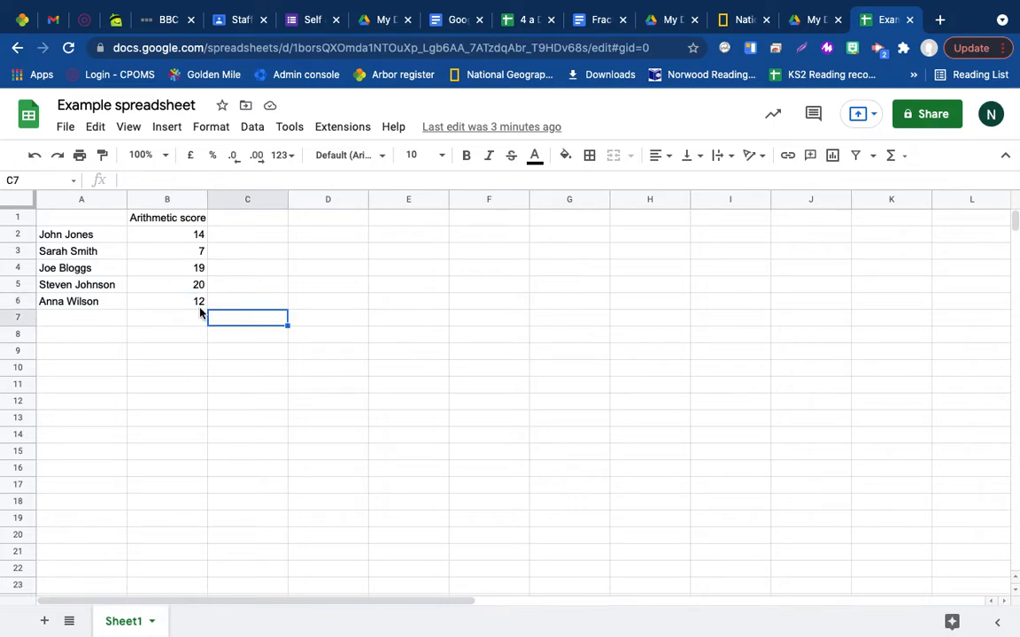
Select the whole score table A1:B6 from its last score to the empty corner cell, then clear the selection.
{"action": "left_click", "coordinate": [191, 300]}
{"action": "left_click", "coordinate": [120, 220], "text": "shift"}
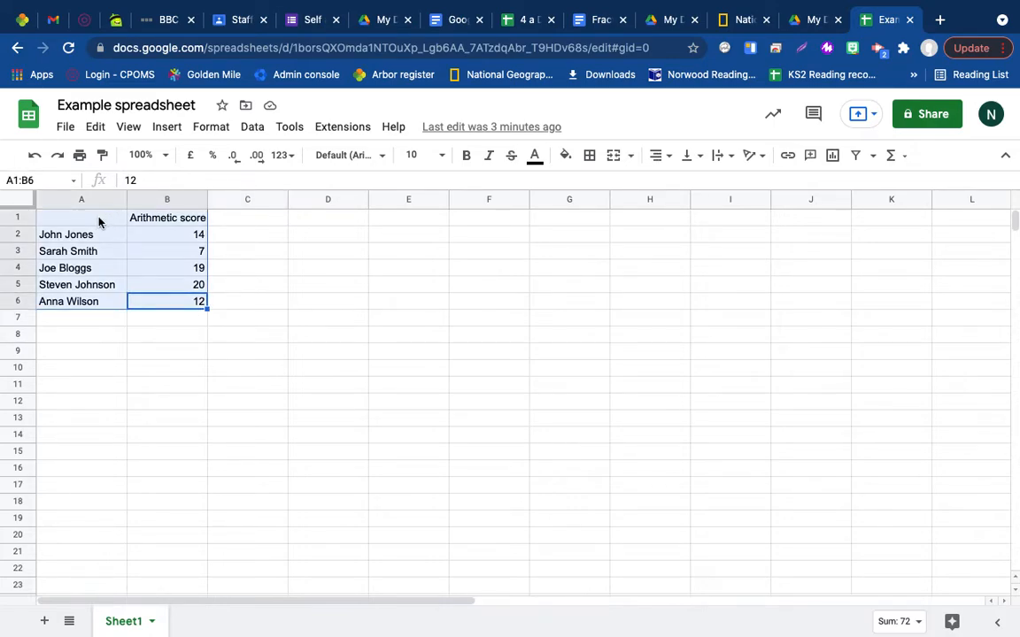
{"action": "left_click", "coordinate": [248, 380]}
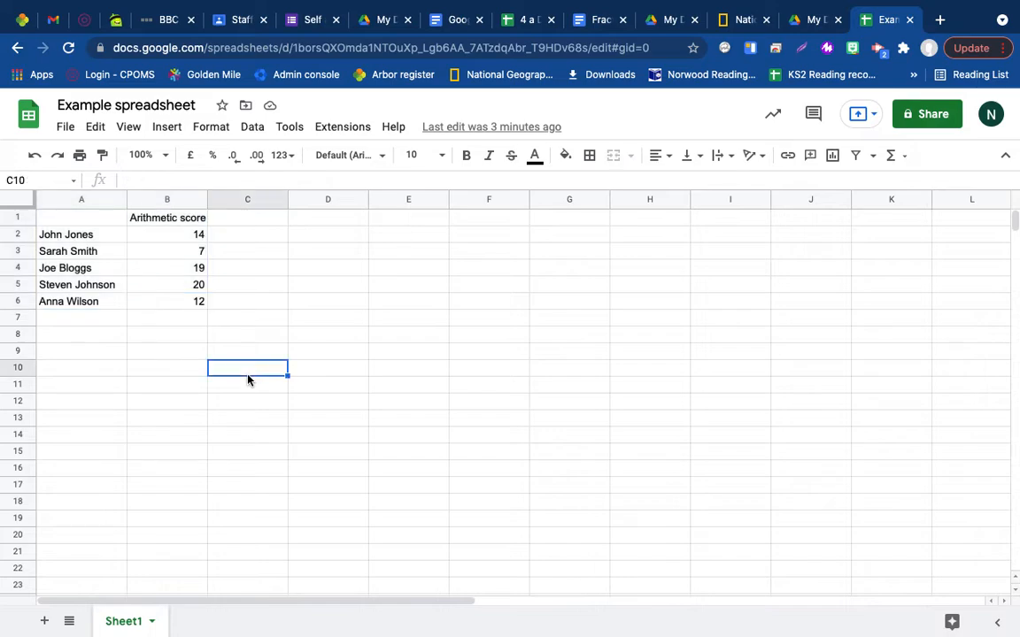
Extend the selection one cell at a time from the last score in B6 up column B, then deselect it.
{"action": "left_click", "coordinate": [175, 300]}
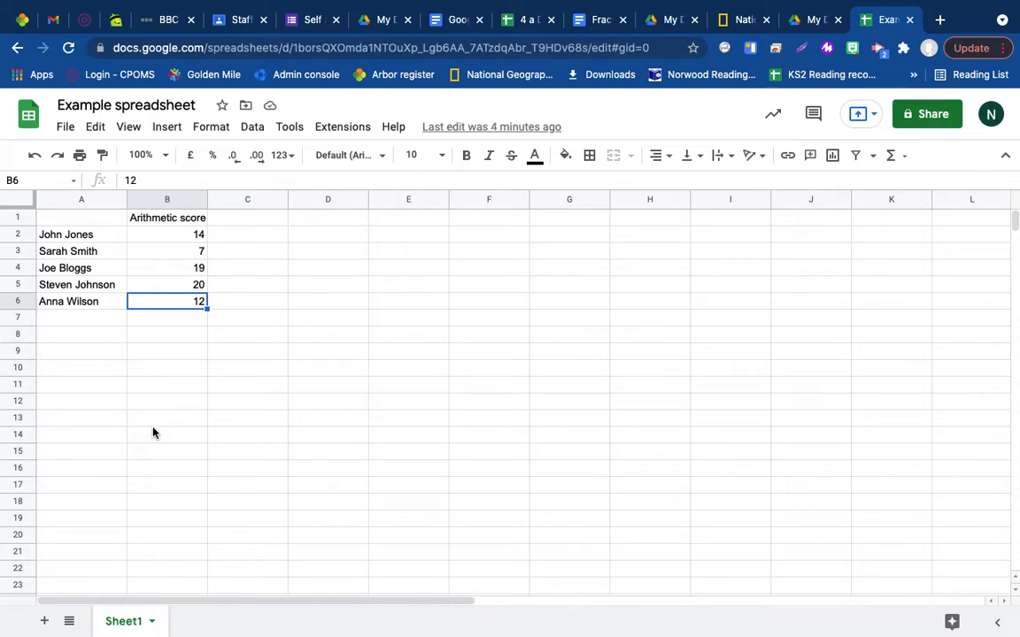
{"action": "key", "text": "shift+Up"}
{"action": "key", "text": "shift+Up"}
{"action": "key", "text": "shift+Up"}
{"action": "key", "text": "shift+Up"}
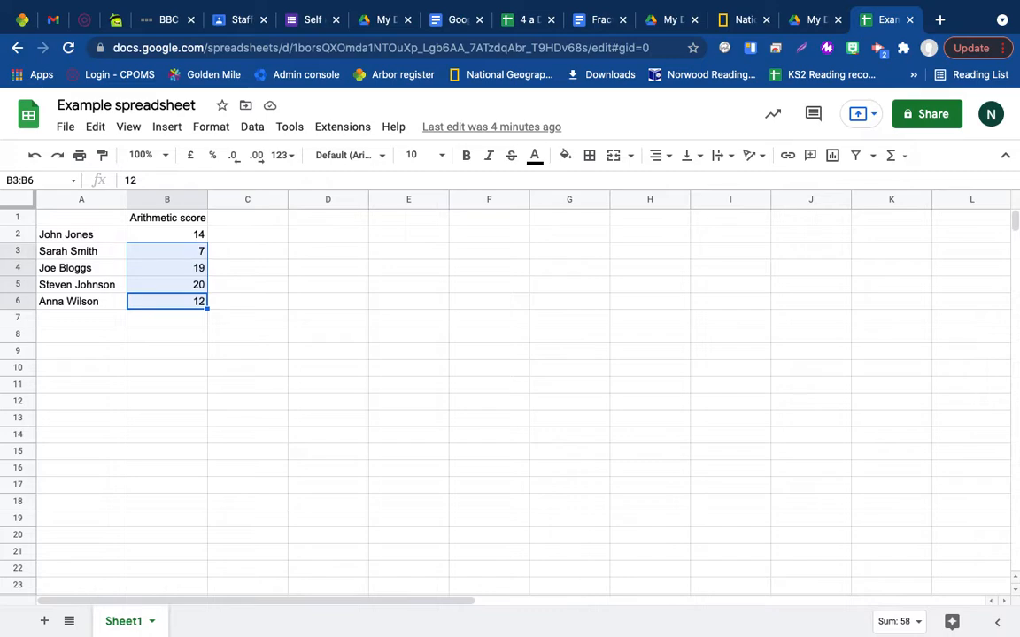
{"action": "key", "text": "shift+Up"}
{"action": "key", "text": "Down"}
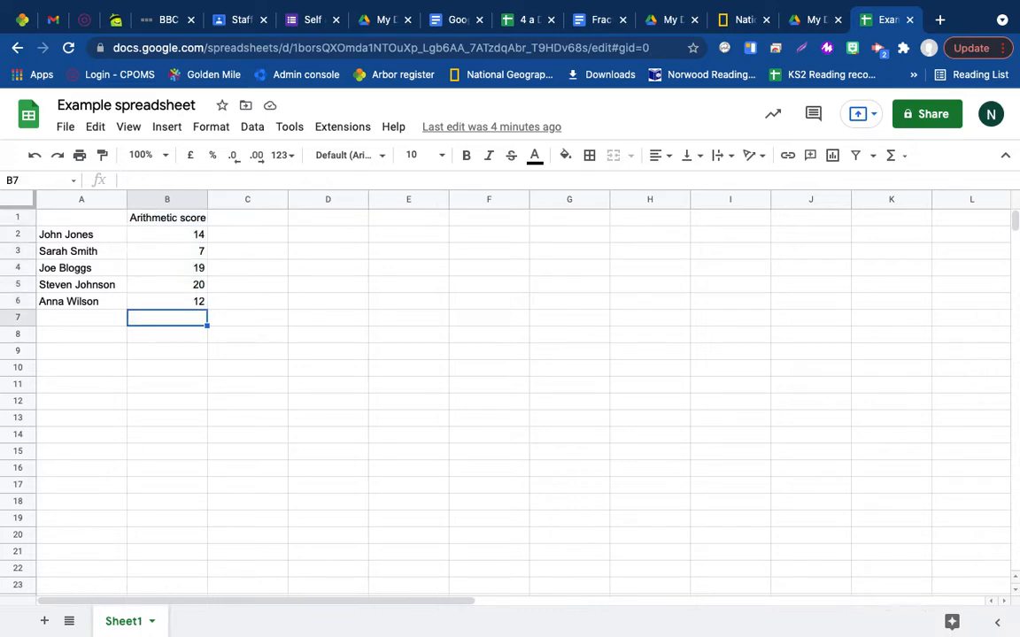
Select column B from B6 up to the Arithmetic score heading in one jump, then reduce the selection to B6.
{"action": "key", "text": "Up"}
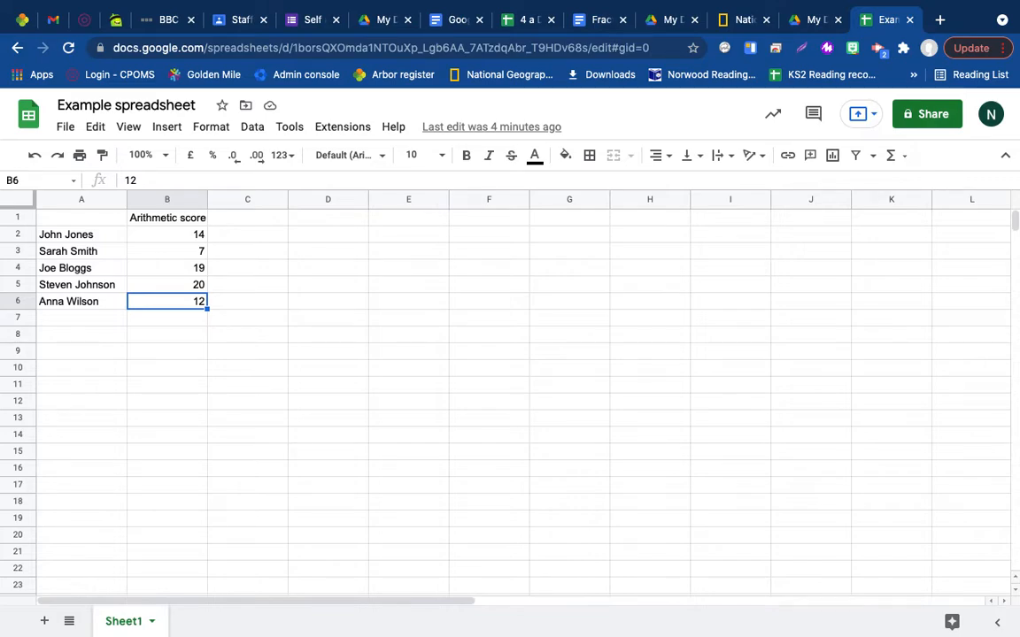
{"action": "key", "text": "shift+super+Up"}
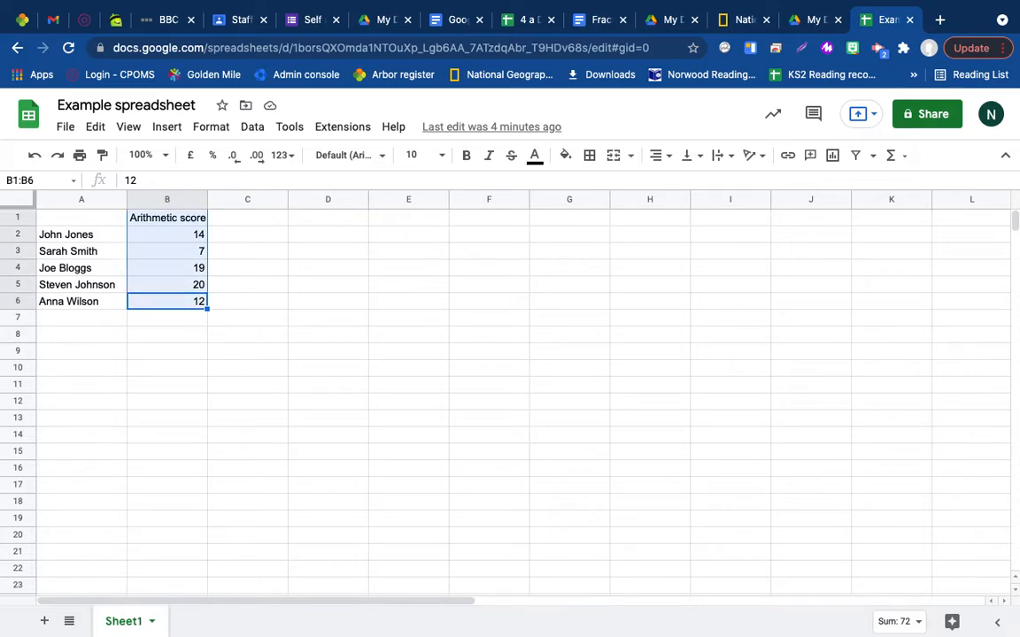
{"action": "left_click", "coordinate": [143, 331]}
{"action": "left_click", "coordinate": [157, 314]}
{"action": "left_click", "coordinate": [169, 302]}
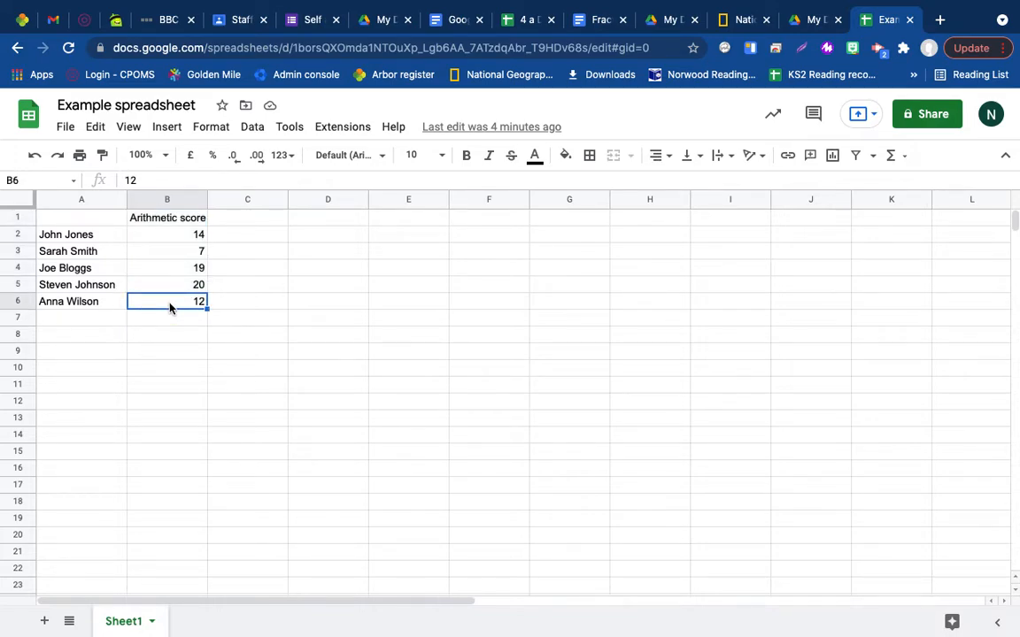
Select column B from its heading down to the last score and extend the selection to row 1000.
{"action": "left_click", "coordinate": [169, 221]}
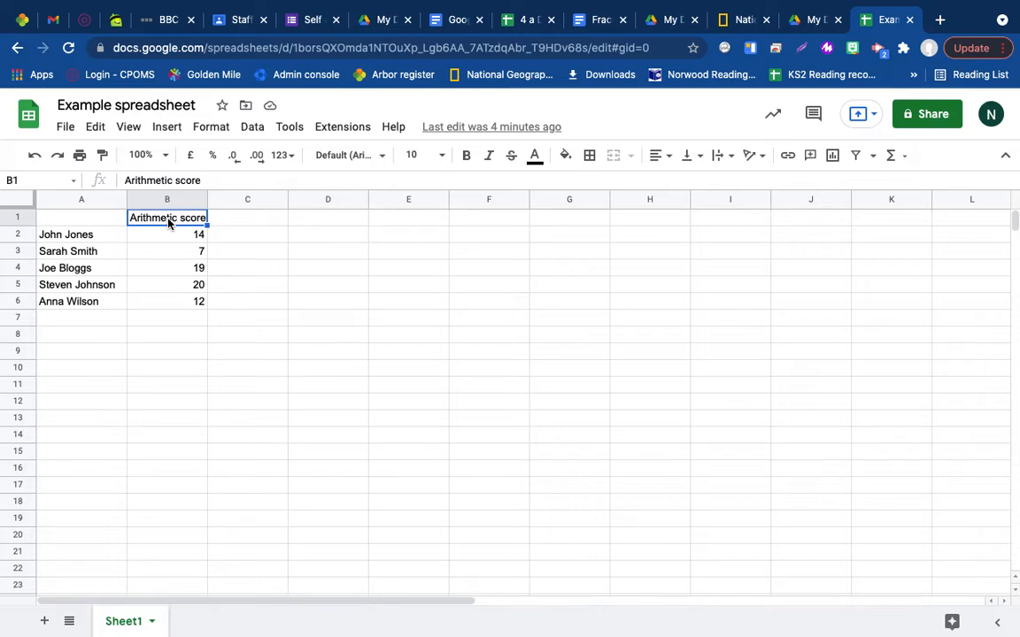
{"action": "key", "text": "ctrl+shift+Down"}
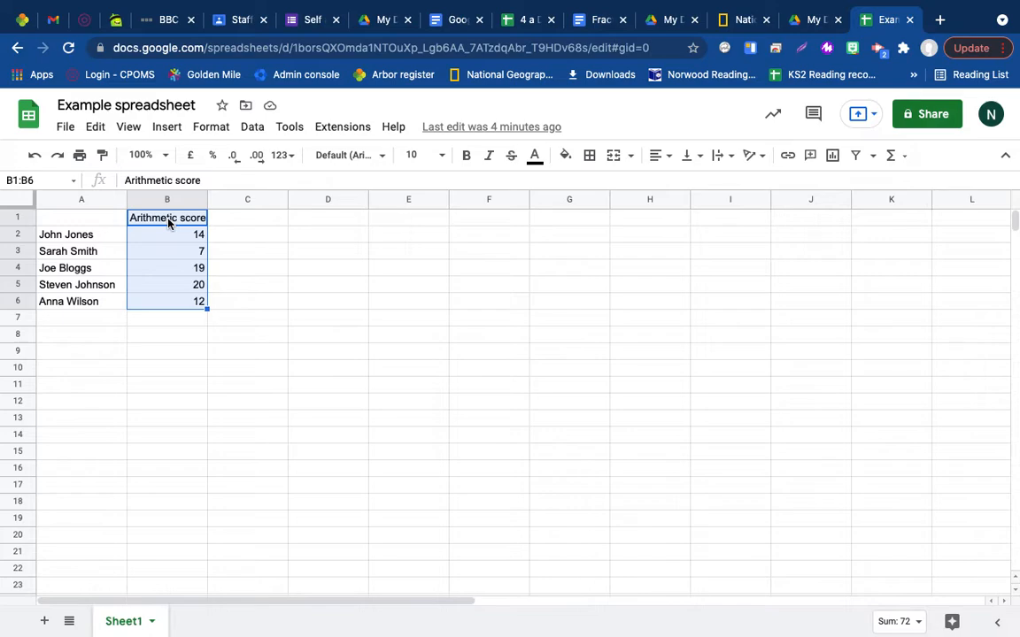
{"action": "key", "text": "ctrl+shift+Down"}
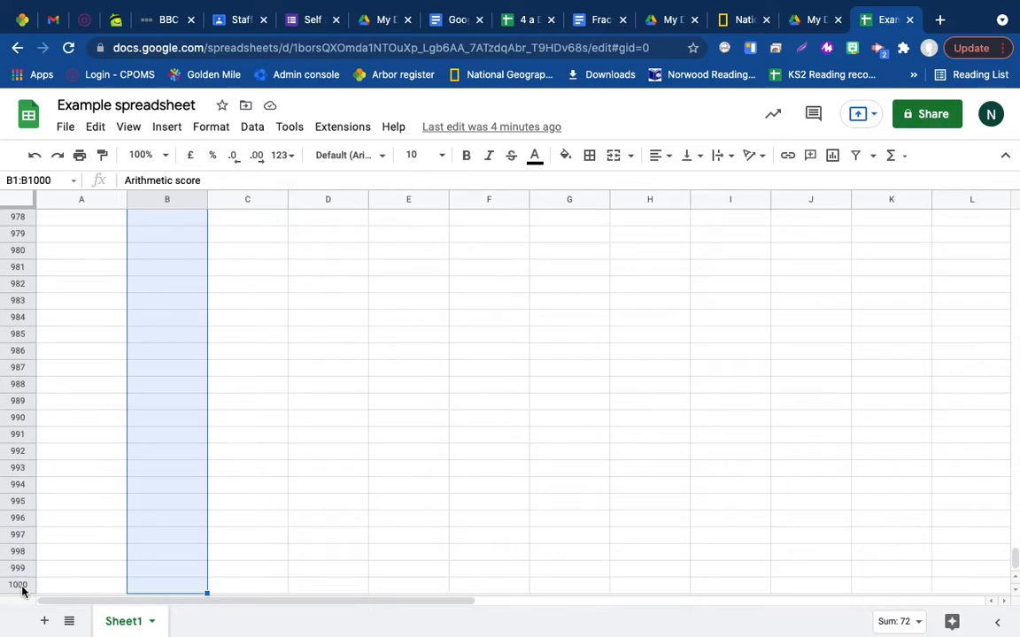
{"action": "scroll", "coordinate": [92, 567], "scroll_direction": "down", "scroll_amount": 1}
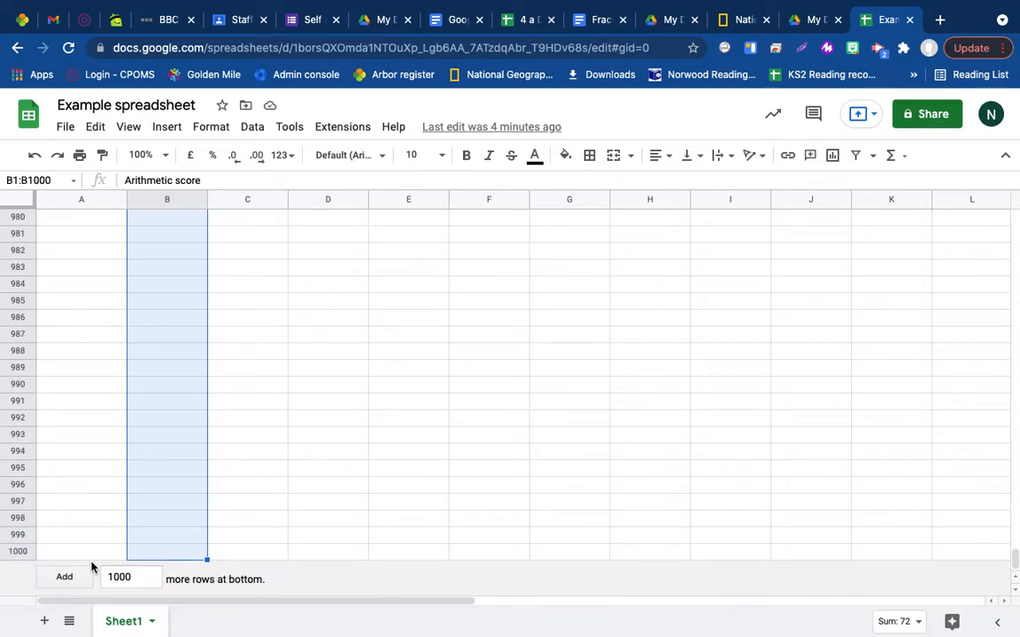
Jump from the empty end of column B back to B6 and select the table A1:B6 from there.
{"action": "key", "text": "super+Up"}
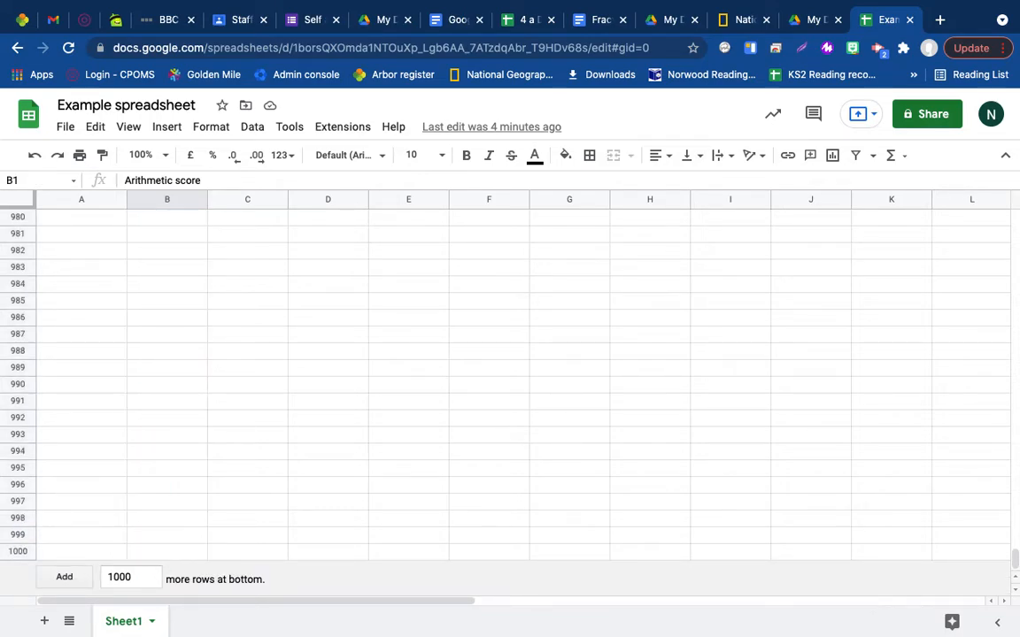
{"action": "left_click", "coordinate": [190, 502]}
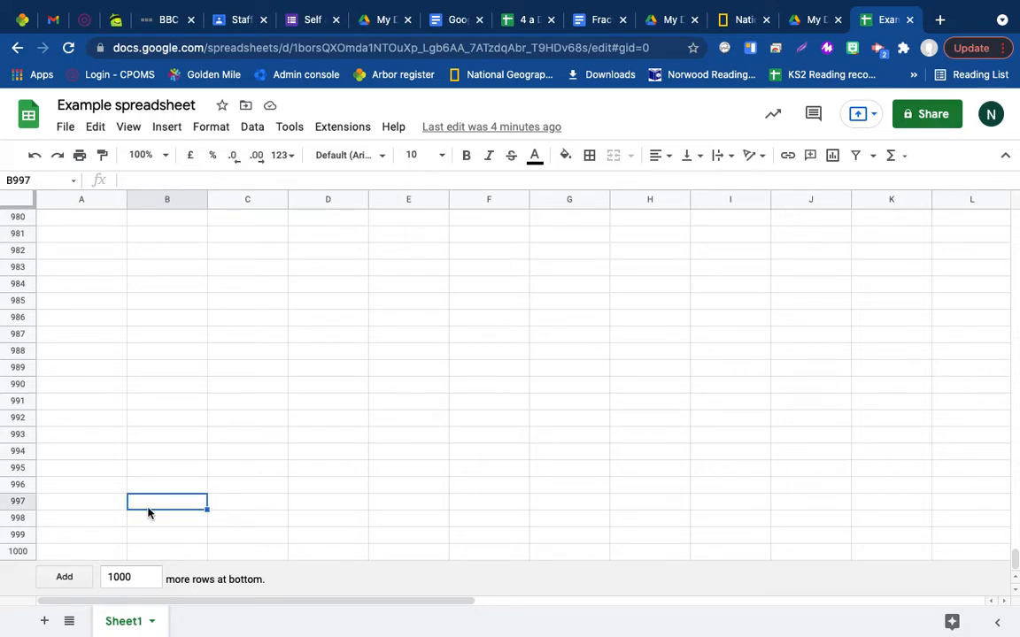
{"action": "key", "text": "super+Up"}
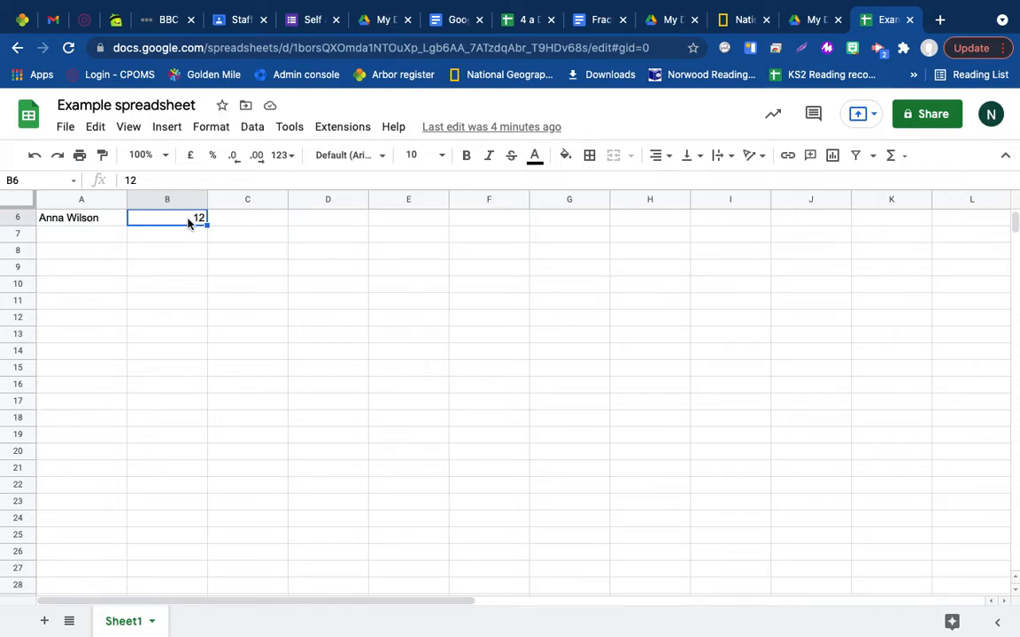
{"action": "scroll", "coordinate": [187, 252], "scroll_direction": "up", "scroll_amount": 3}
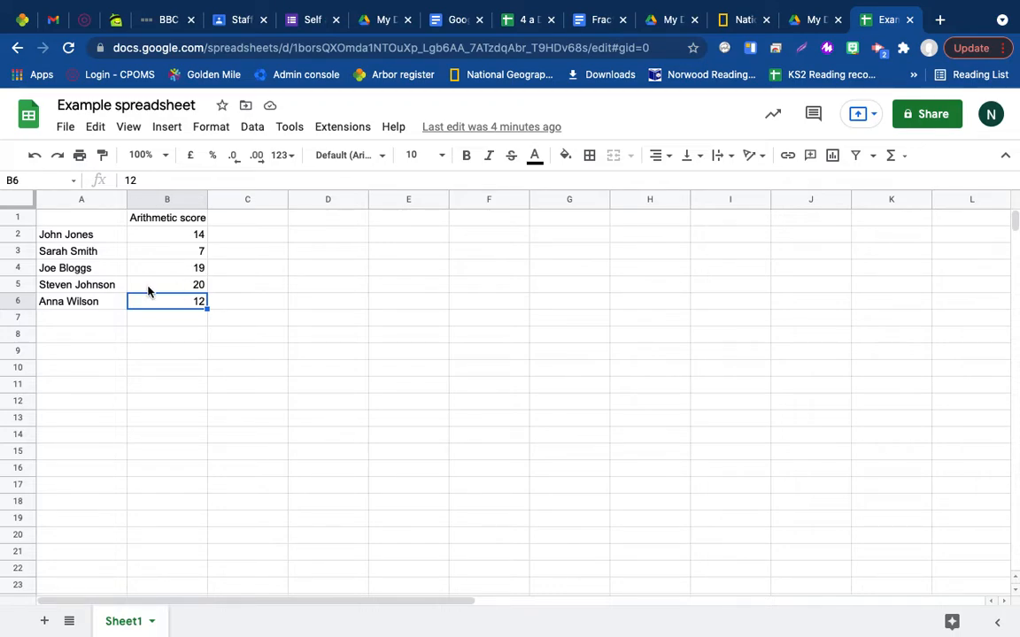
{"action": "key", "text": "ctrl+shift+Up"}
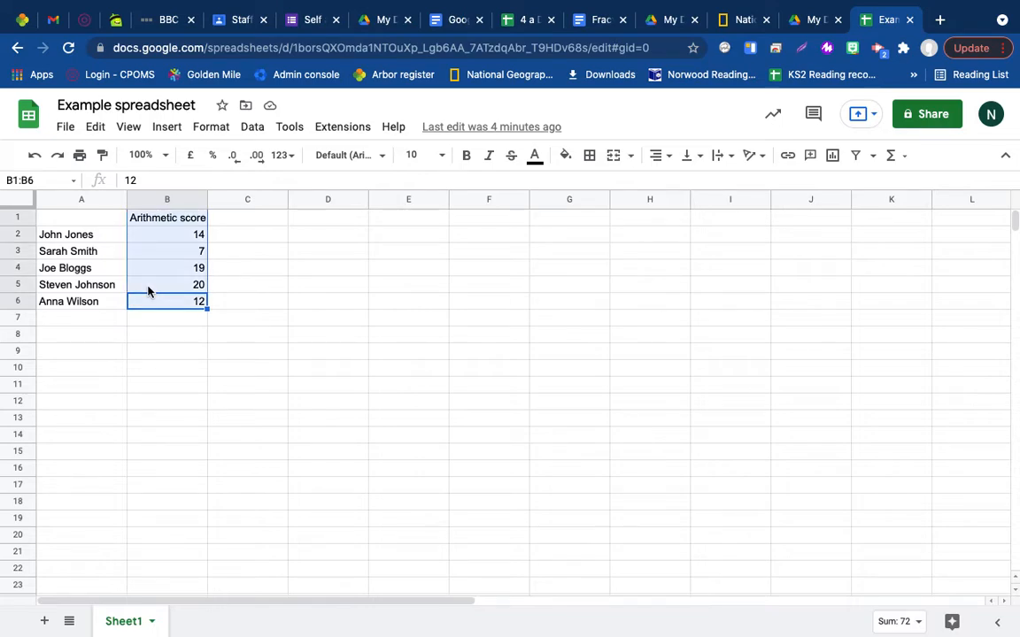
{"action": "key", "text": "shift+Left"}
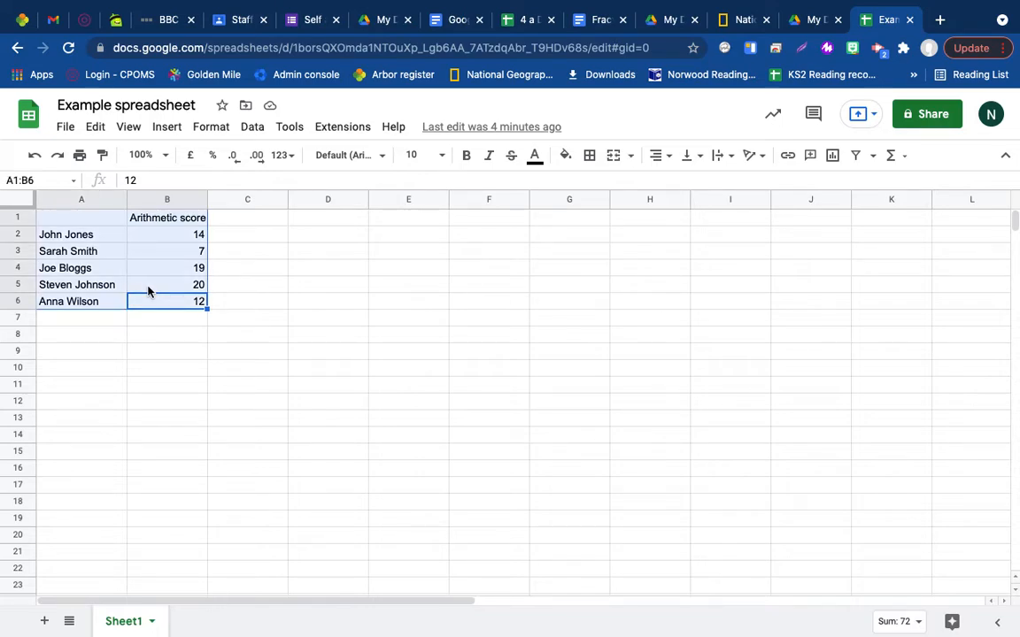
Select the table A1:B6 starting from the empty corner cell A1.
{"action": "left_click", "coordinate": [86, 223]}
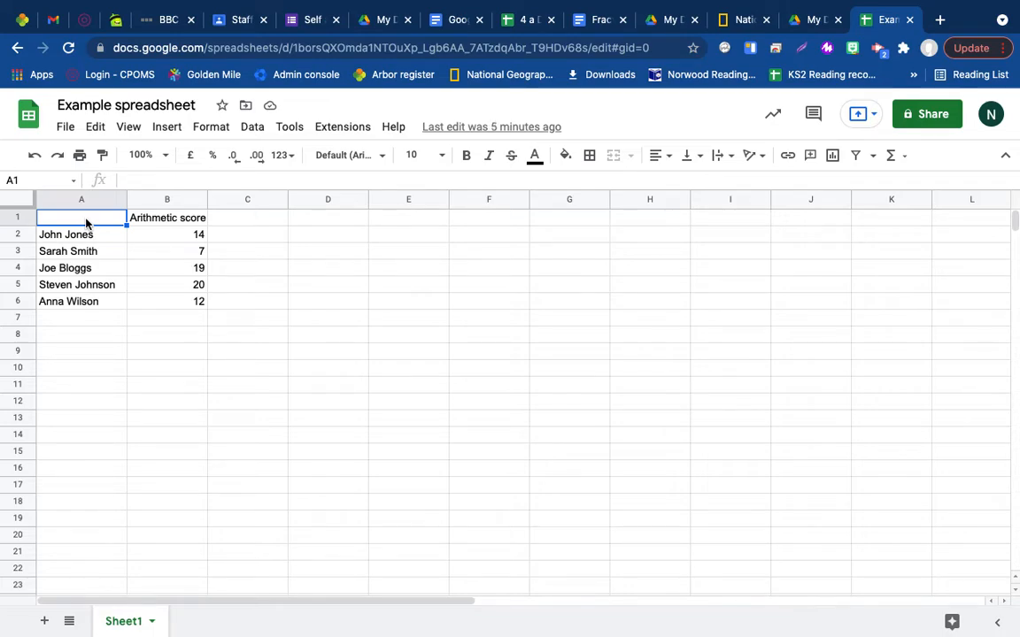
{"action": "key", "text": "shift+Right"}
{"action": "key", "text": "shift+Down"}
{"action": "key", "text": "ctrl+shift+Down"}
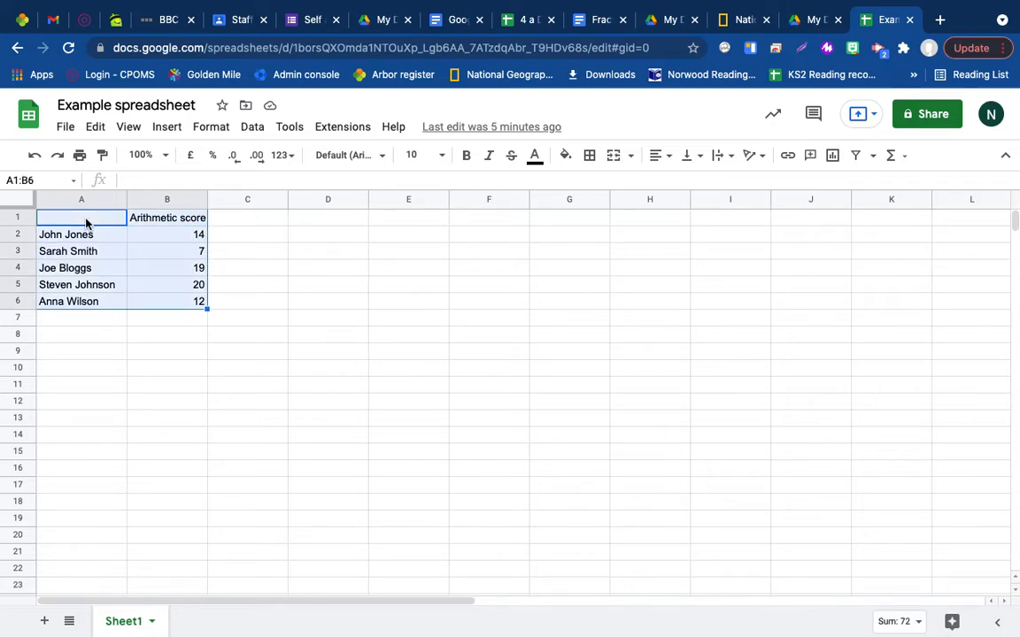
Select A2:B6 without the heading row starting from A6, extending it across to column Z and back to column B.
{"action": "left_click", "coordinate": [87, 300]}
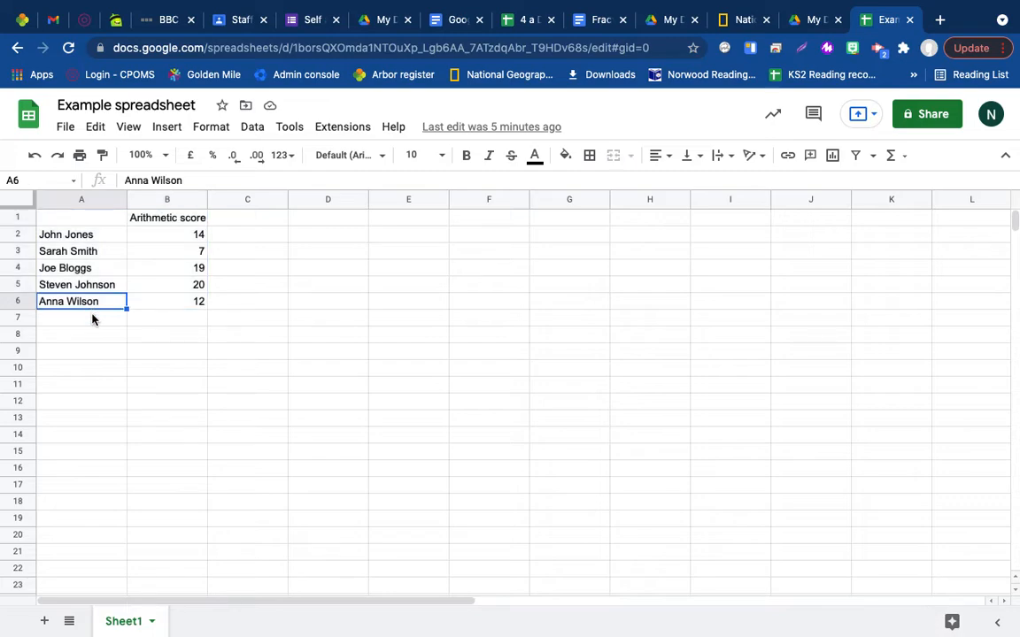
{"action": "key", "text": "ctrl+shift+Up"}
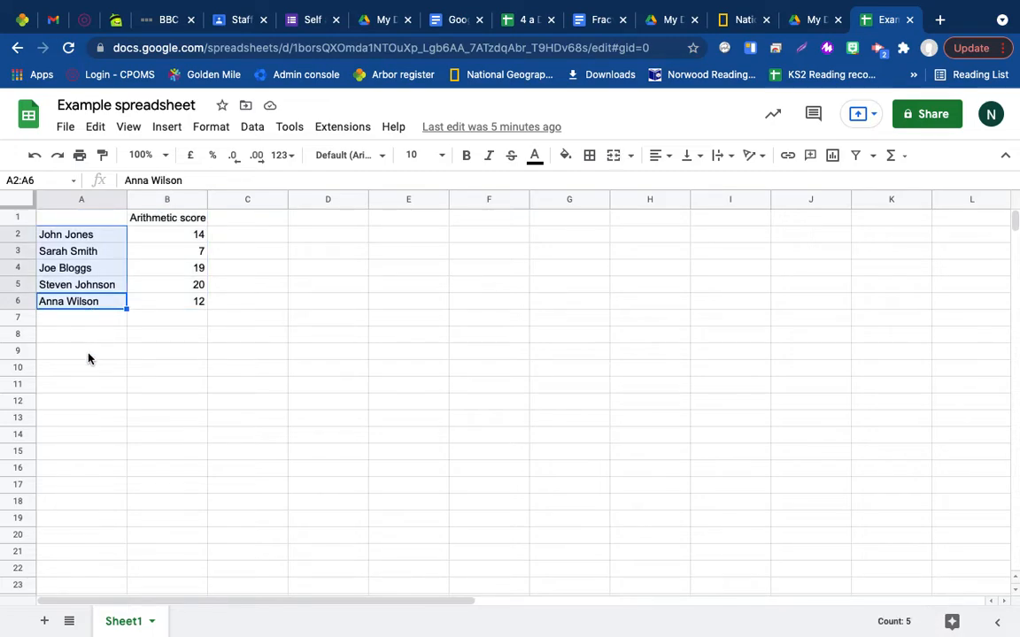
{"action": "key", "text": "shift+Right"}
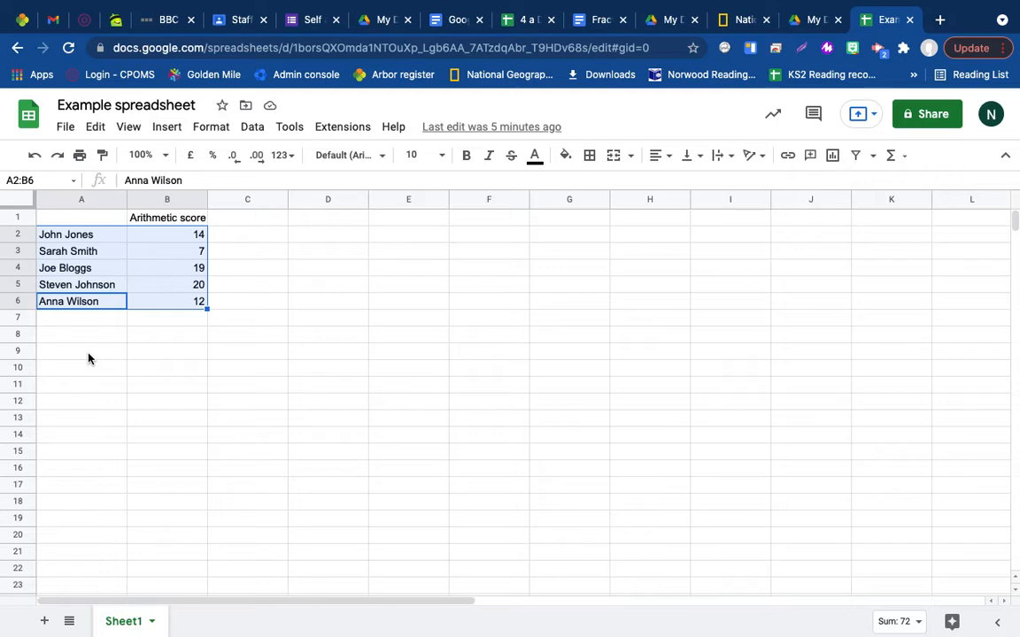
{"action": "key", "text": "ctrl+shift+Right"}
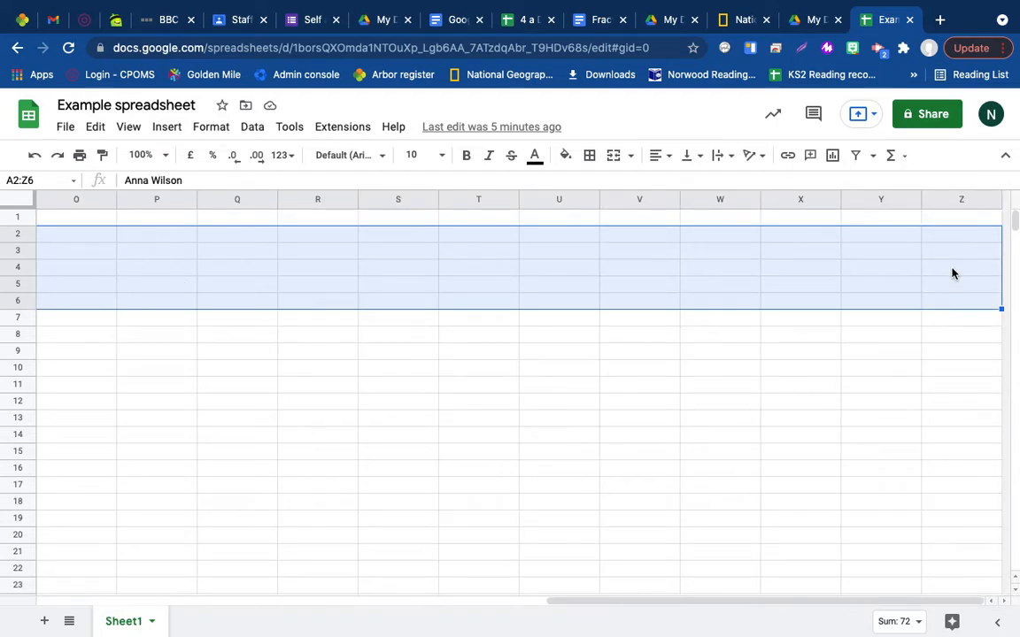
{"action": "key", "text": "ctrl+shift+Left"}
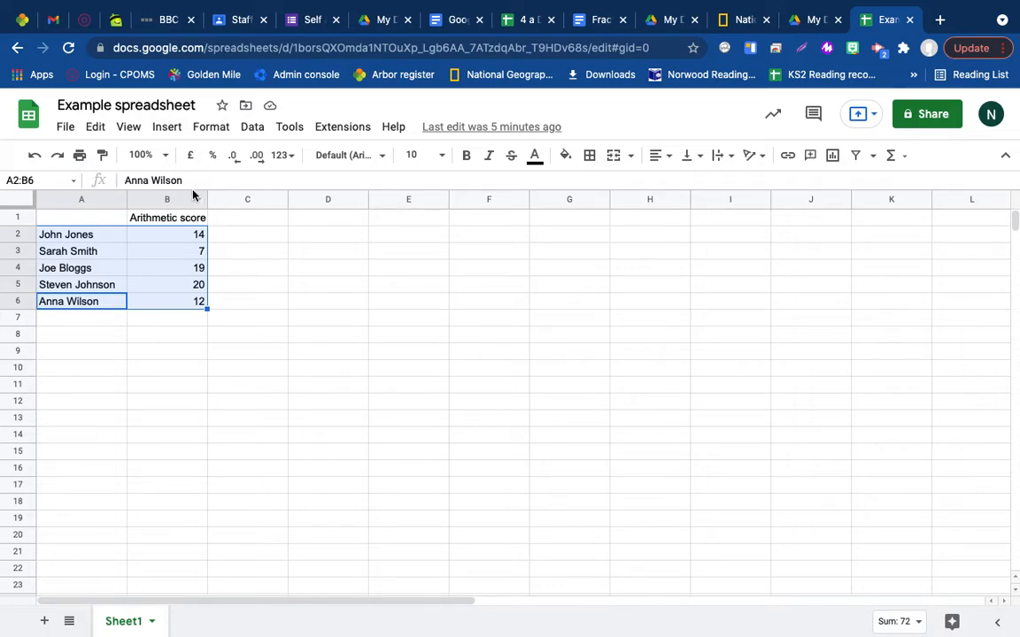
Examine the sheet sorting options offered for the selected range A2:B6.
{"action": "left_click", "coordinate": [253, 129]}
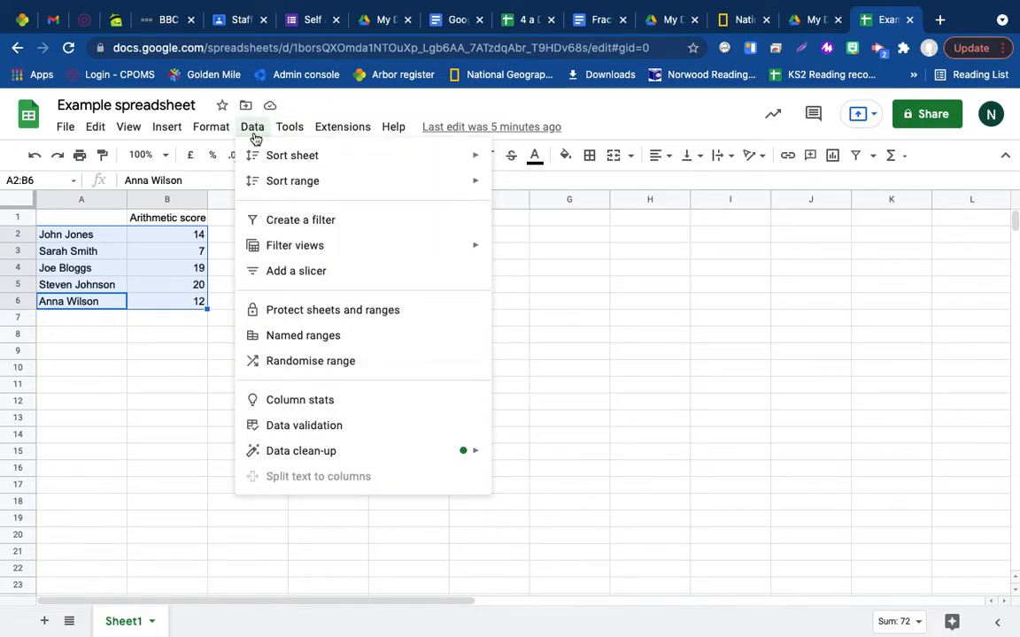
{"action": "mouse_move", "coordinate": [324, 192]}
{"action": "mouse_move", "coordinate": [425, 170]}
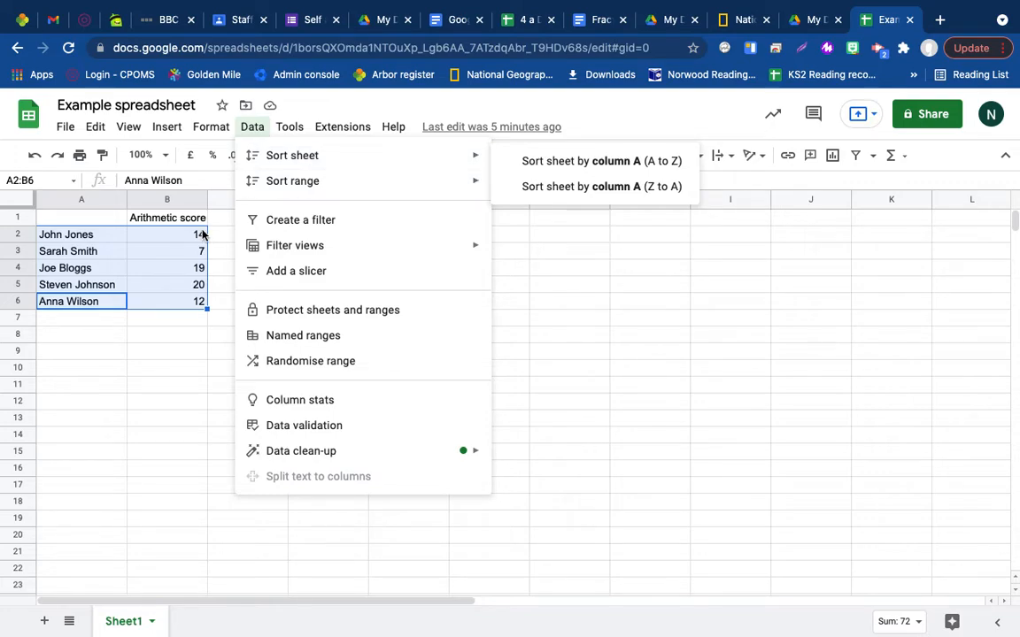
Try sorting the whole sheet by column A, A to Z, with A1:B6 selected including the heading row, and undo the sort.
{"action": "left_click", "coordinate": [76, 221]}
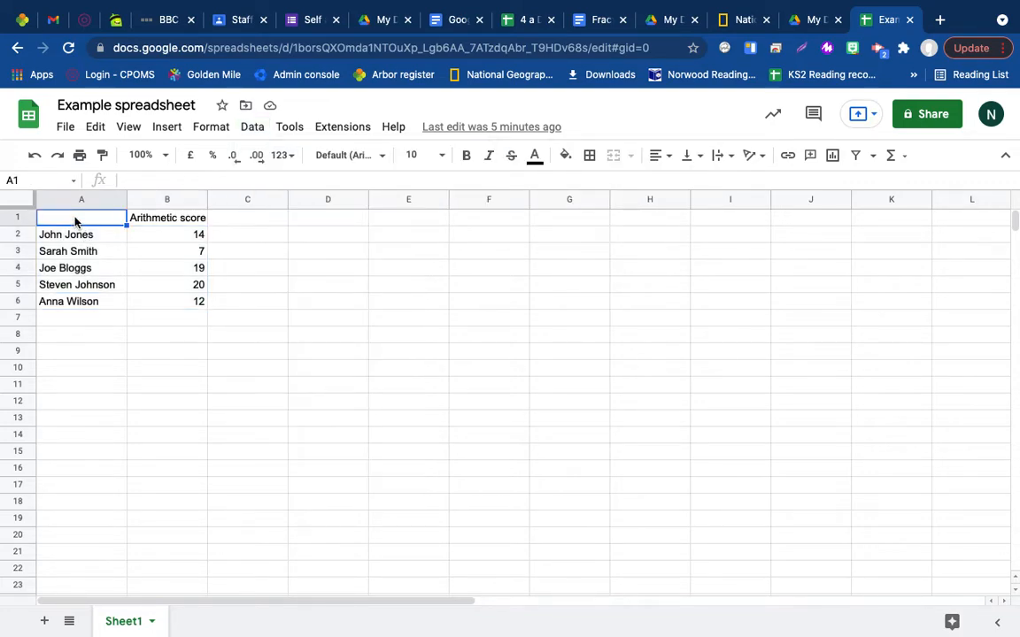
{"action": "key", "text": "Right"}
{"action": "key", "text": "Left"}
{"action": "key", "text": "shift+Down"}
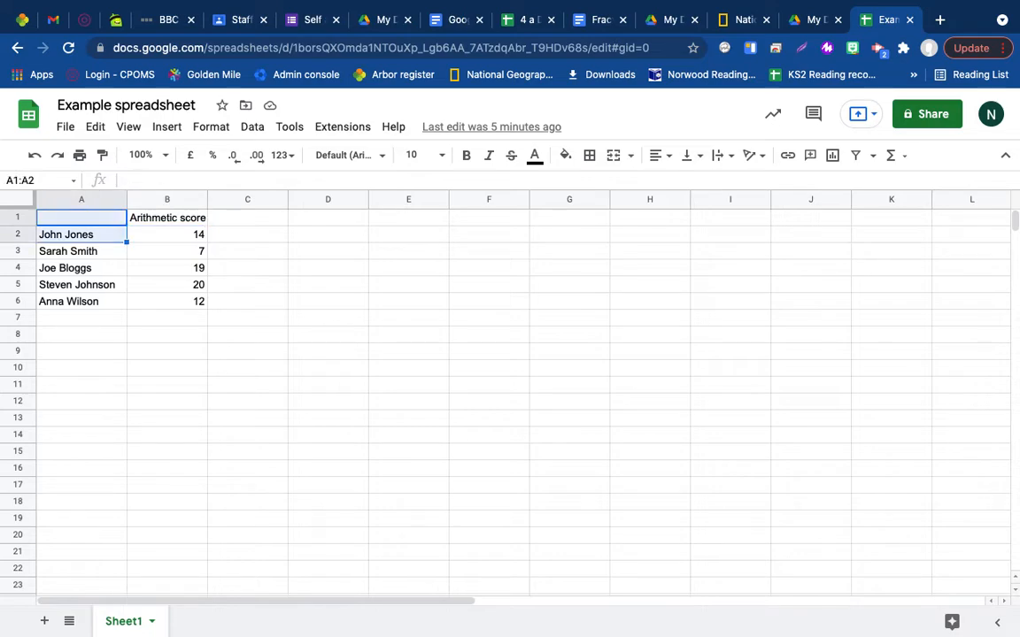
{"action": "key", "text": "shift+Down"}
{"action": "key", "text": "shift+Down"}
{"action": "key", "text": "shift+Down"}
{"action": "key", "text": "shift+Down"}
{"action": "key", "text": "shift+Right"}
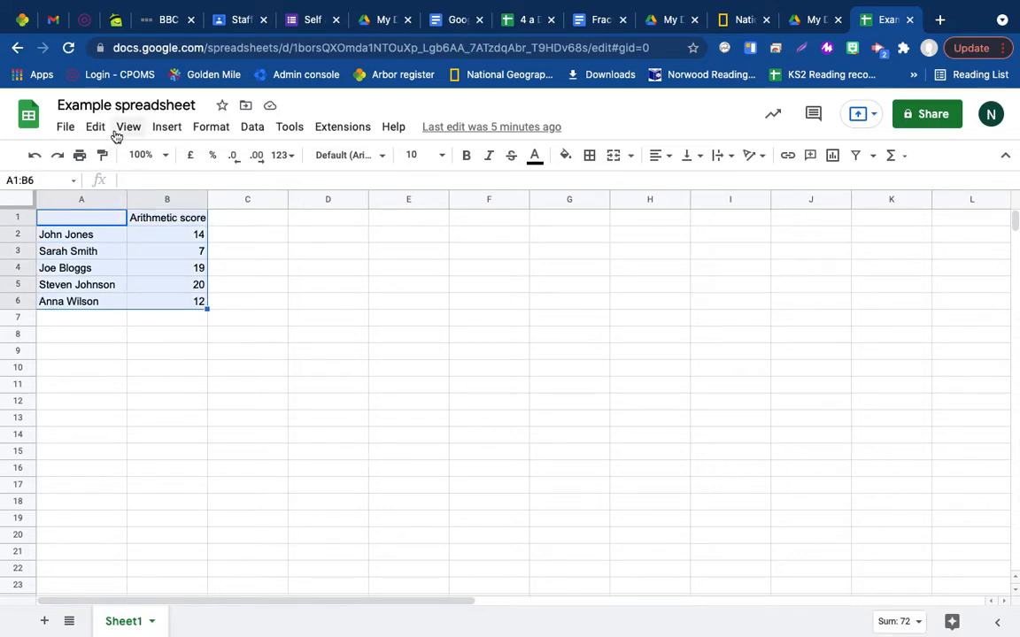
{"action": "left_click", "coordinate": [261, 133]}
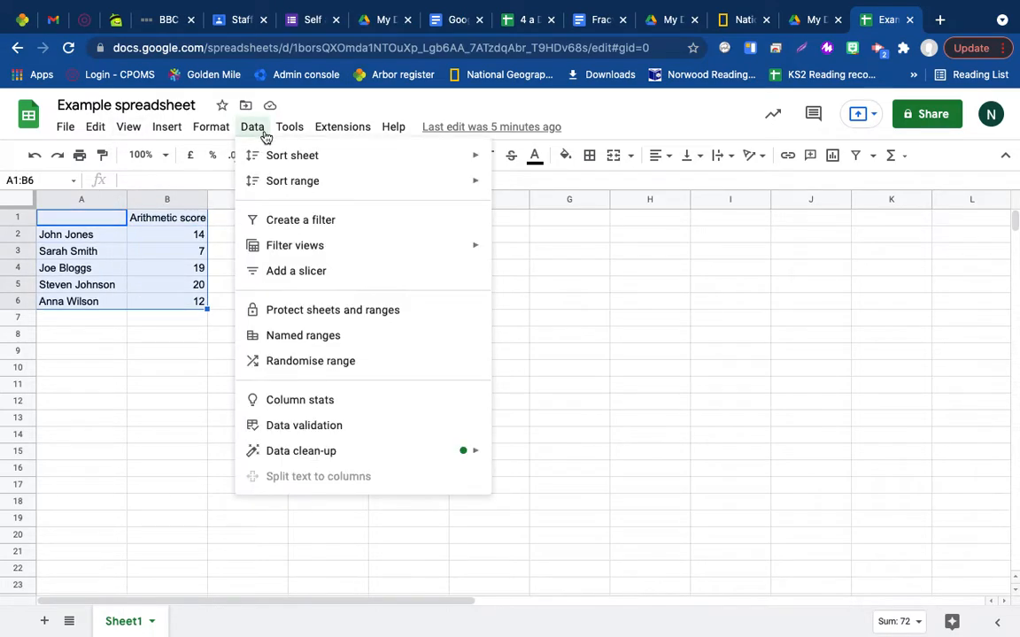
{"action": "mouse_move", "coordinate": [321, 161]}
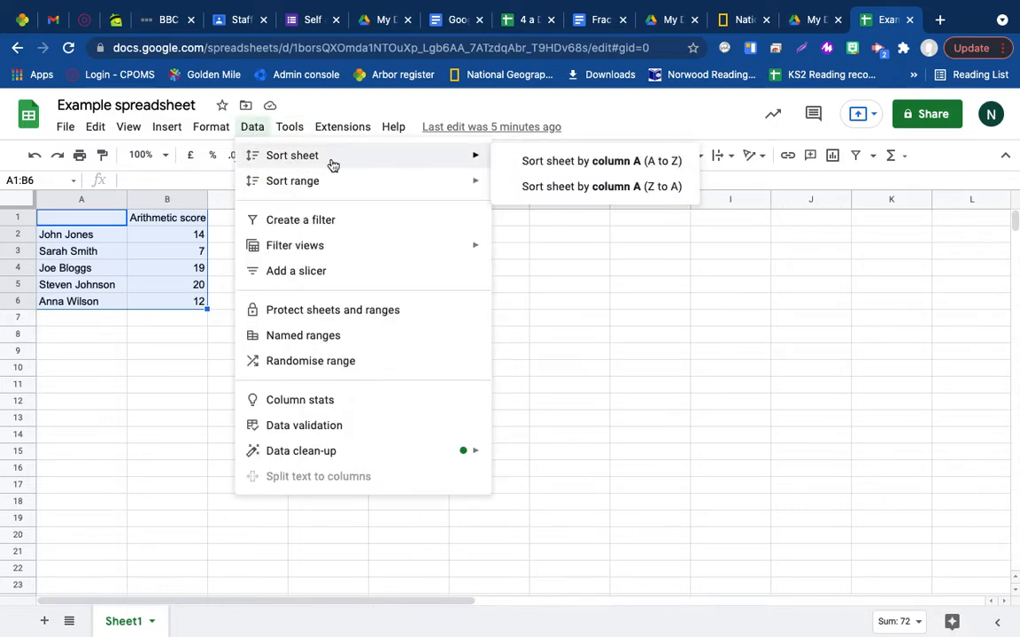
{"action": "left_click", "coordinate": [643, 169]}
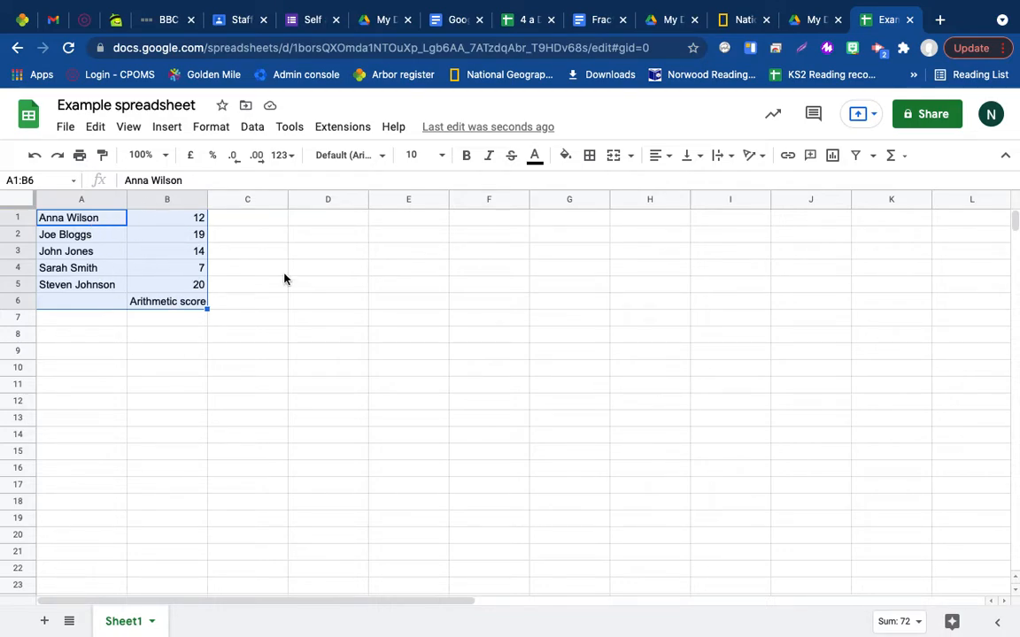
{"action": "left_click", "coordinate": [34, 157]}
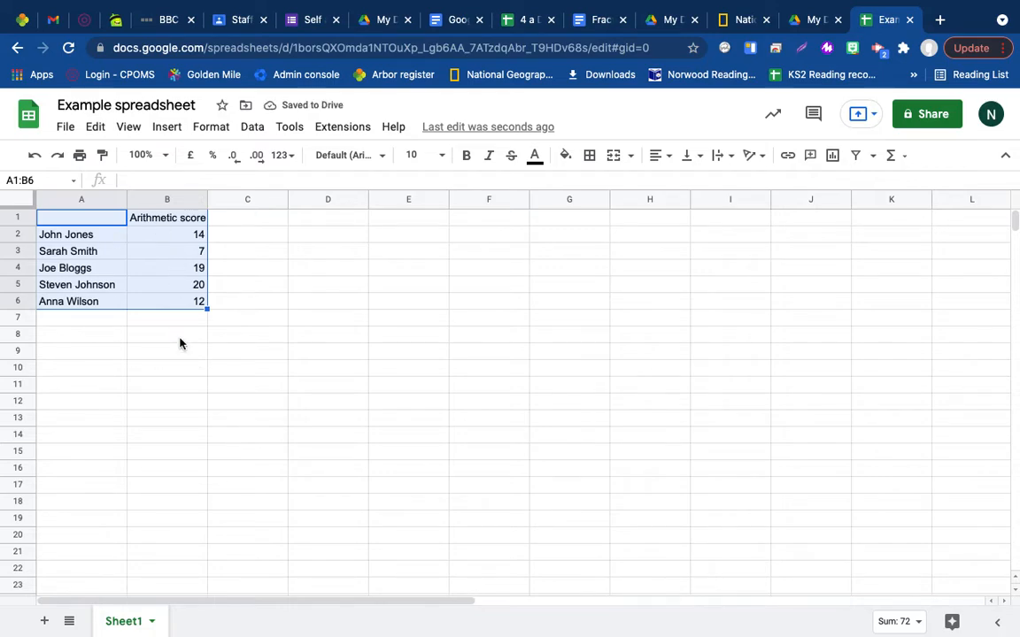
Sort only the range A2:B6 by column A, A to Z, leaving the heading row out of the selection.
{"action": "left_click", "coordinate": [78, 237]}
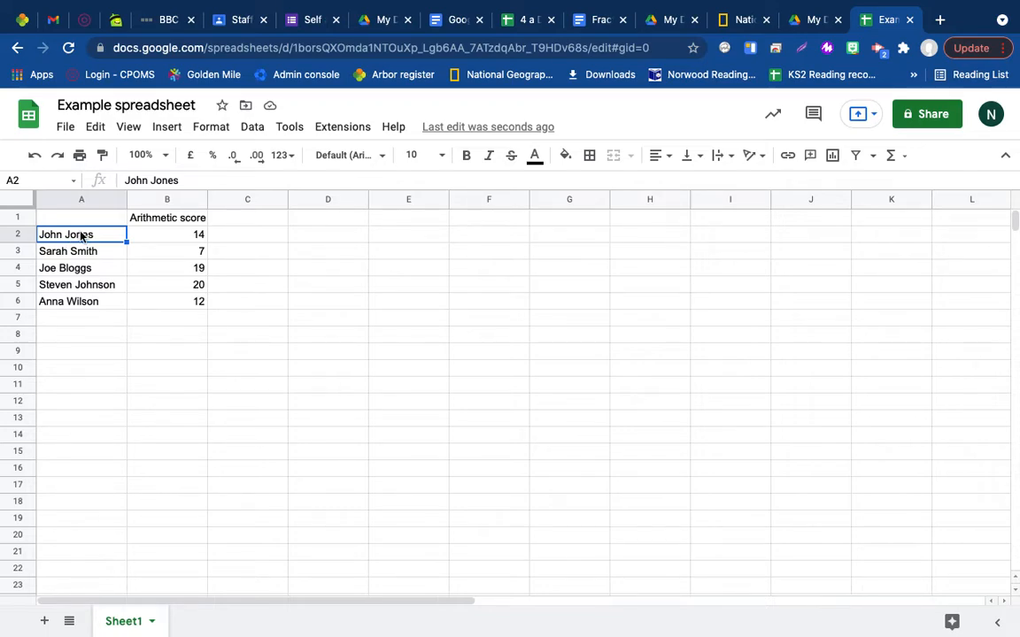
{"action": "key", "text": "shift+Right"}
{"action": "key", "text": "ctrl+shift+Down"}
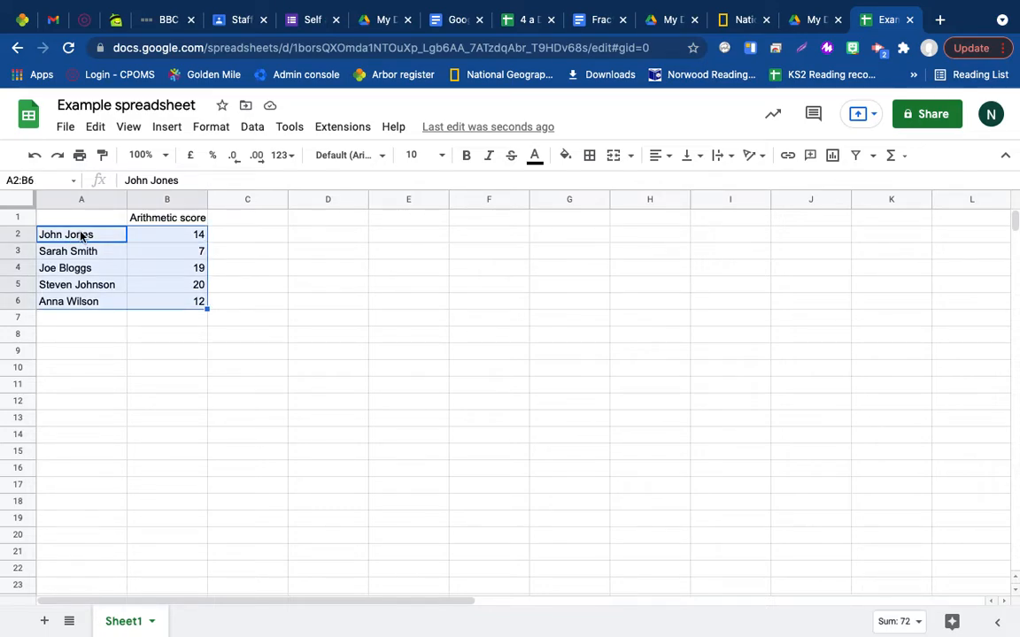
{"action": "left_click", "coordinate": [254, 130]}
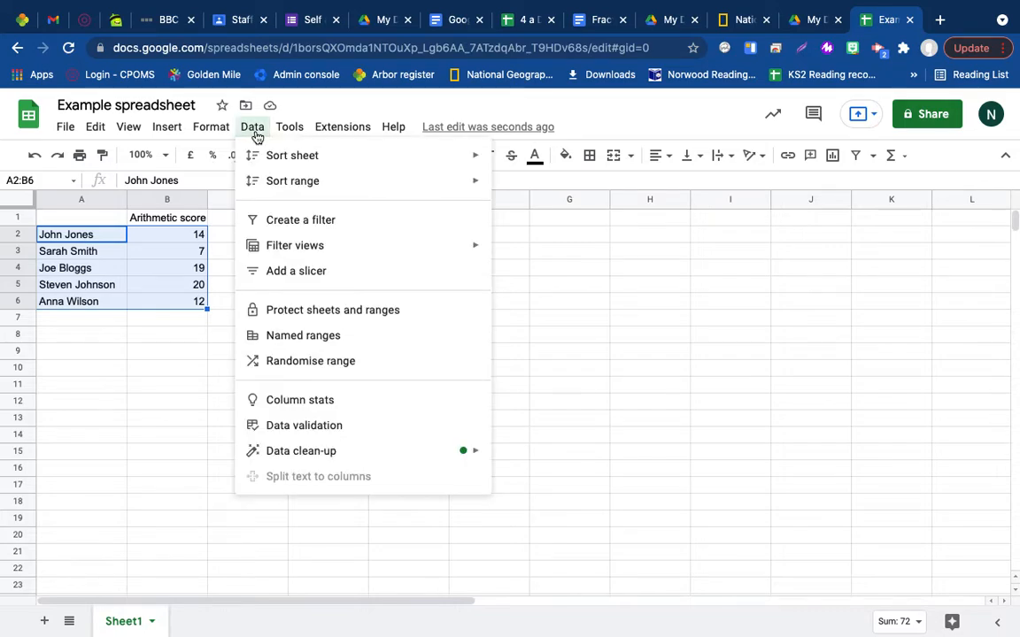
{"action": "mouse_move", "coordinate": [295, 161]}
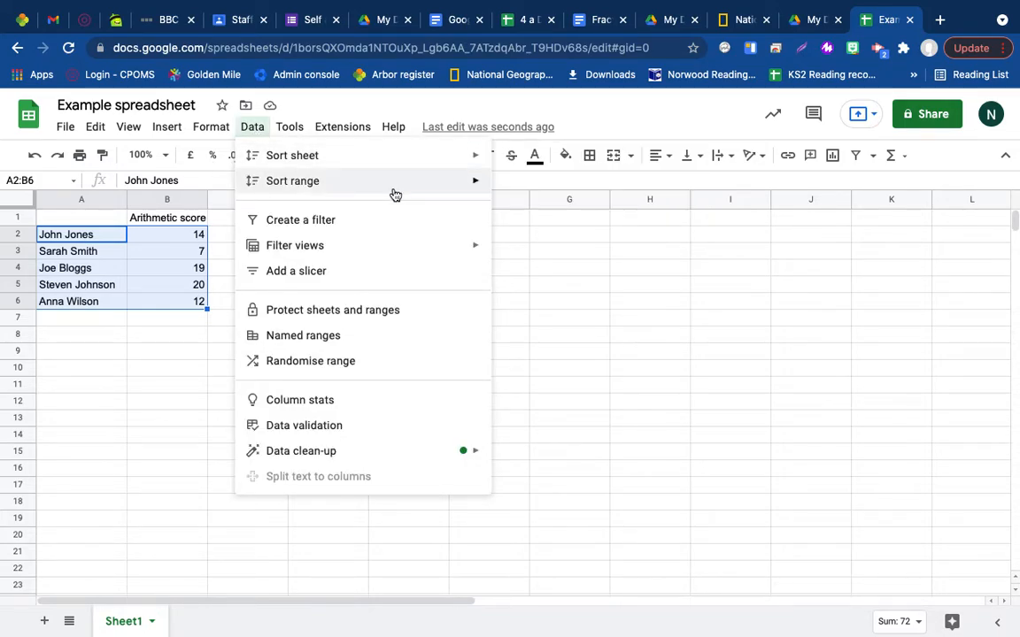
{"action": "mouse_move", "coordinate": [394, 194]}
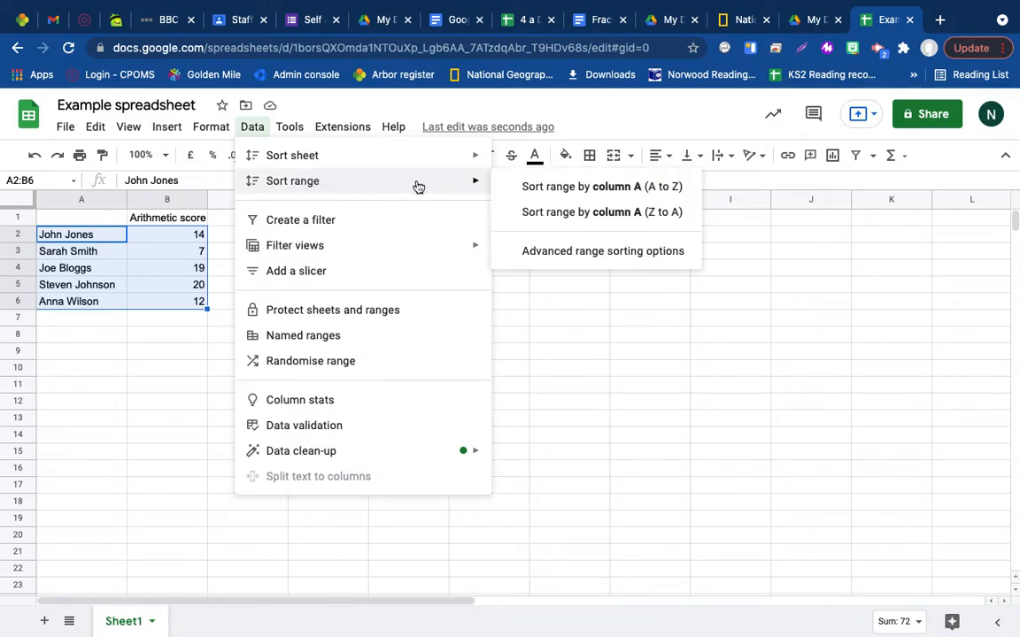
{"action": "left_click", "coordinate": [548, 188]}
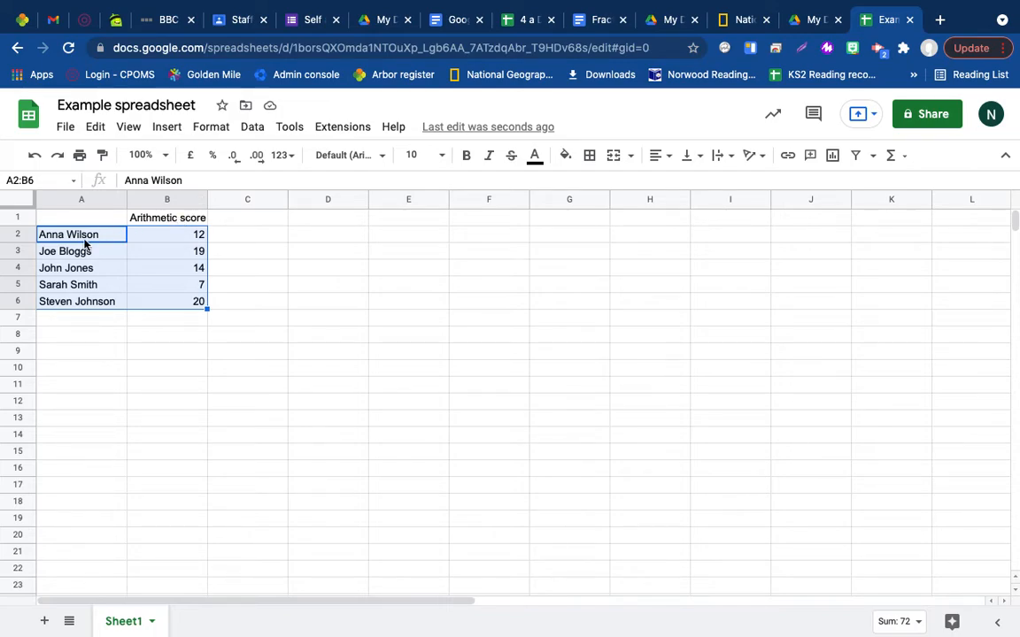
Sort the range A2:B6 by column B in A to Z order using the advanced range sorting options.
{"action": "left_click", "coordinate": [159, 238]}
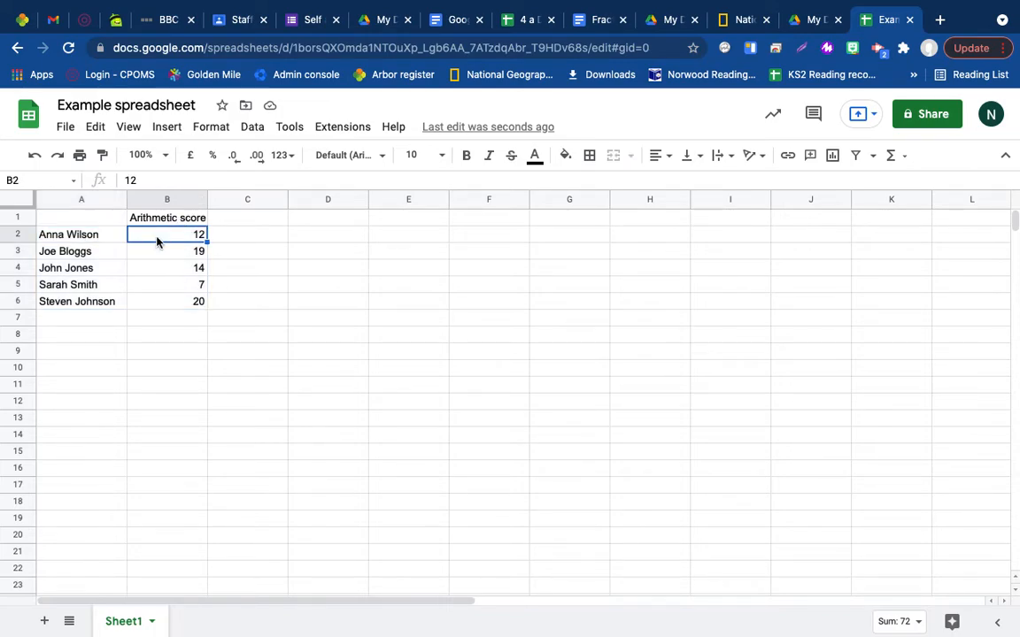
{"action": "left_click", "coordinate": [95, 239]}
{"action": "key", "text": "ctrl+shift+Down"}
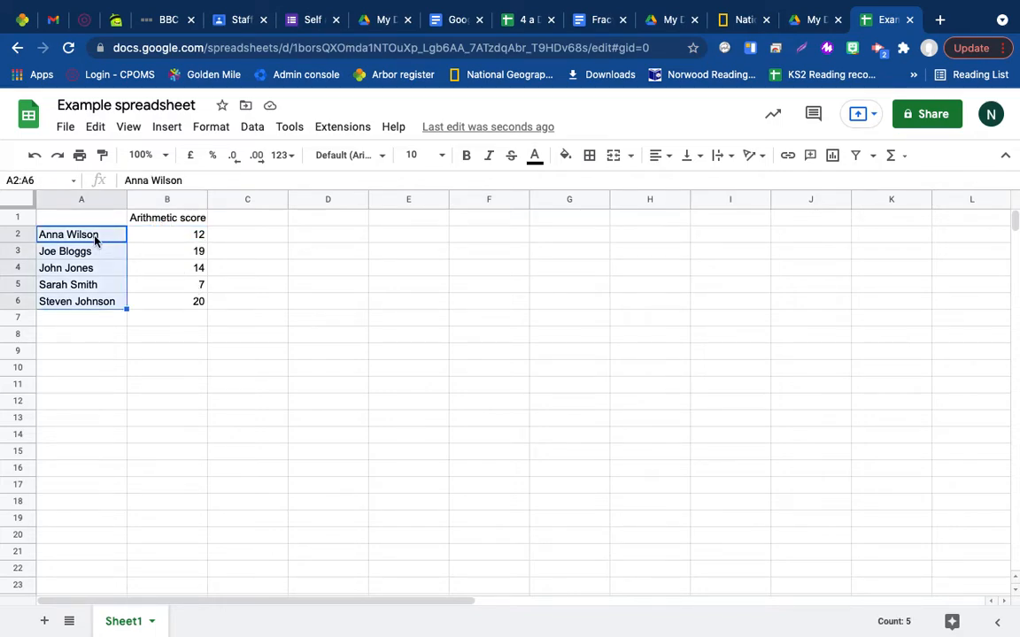
{"action": "key", "text": "shift+Right"}
{"action": "left_click", "coordinate": [67, 237]}
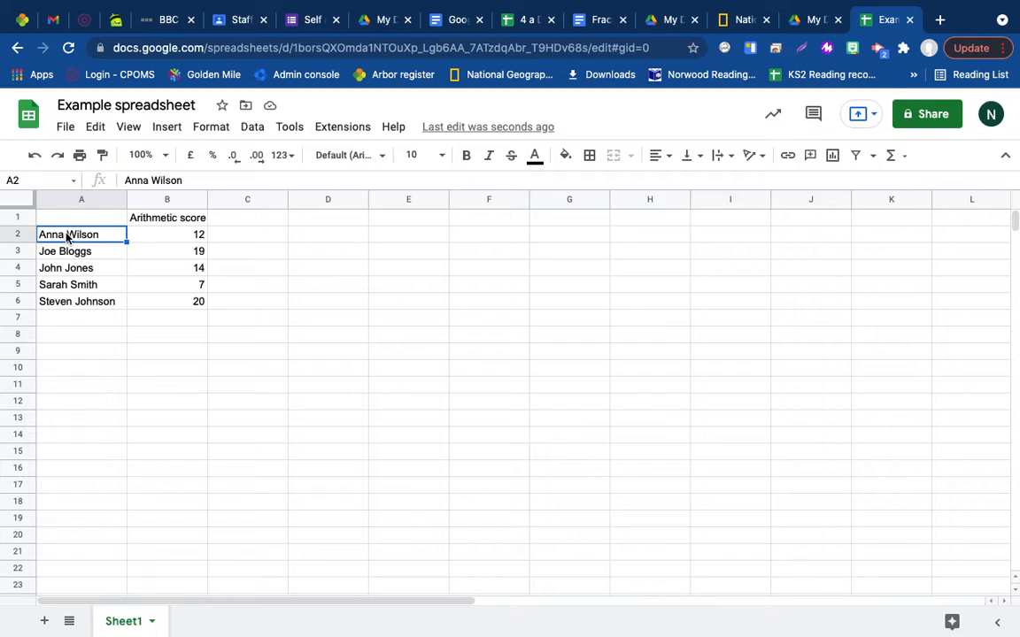
{"action": "key", "text": "ctrl+shift+Down"}
{"action": "key", "text": "shift+Right"}
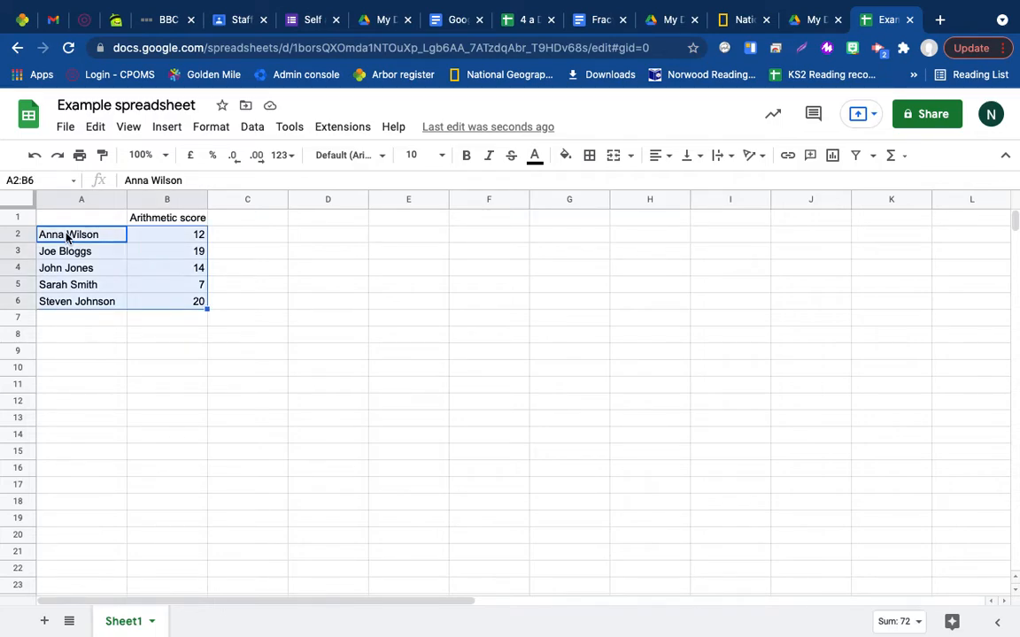
{"action": "left_click", "coordinate": [252, 129]}
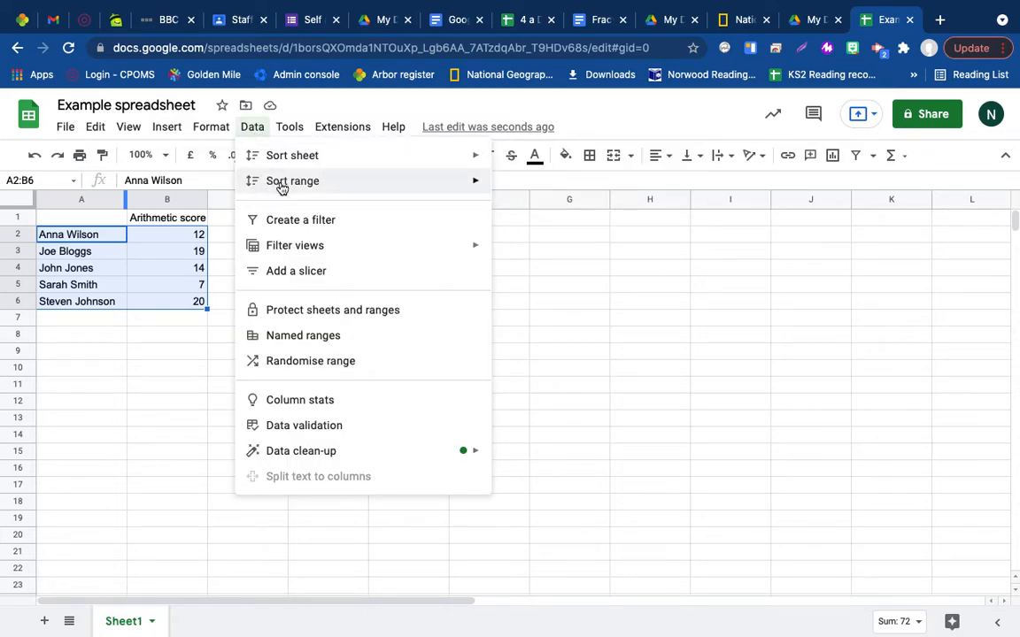
{"action": "mouse_move", "coordinate": [296, 183]}
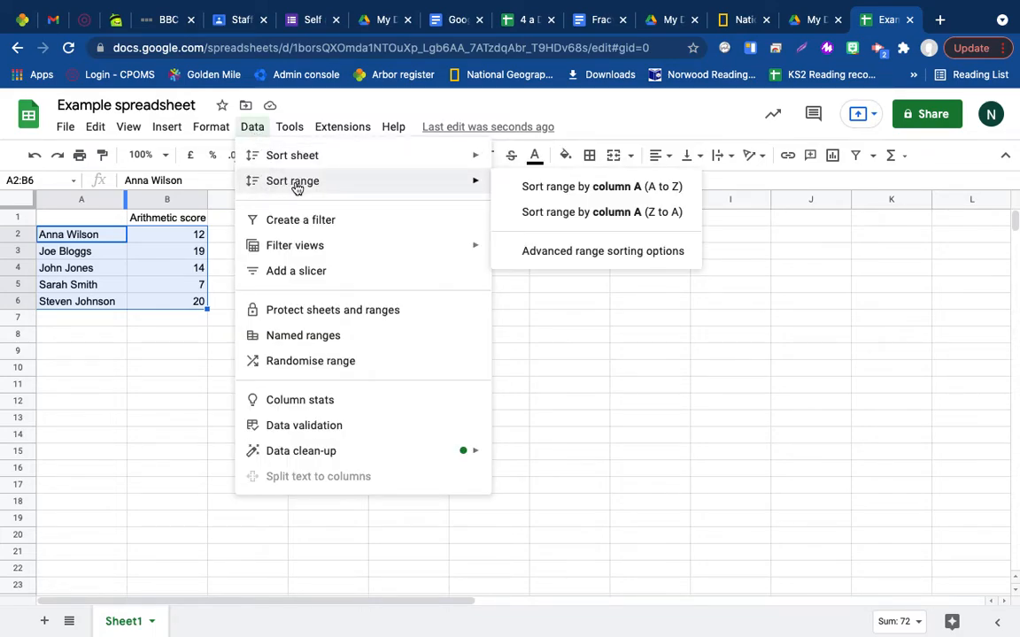
{"action": "left_click", "coordinate": [550, 253]}
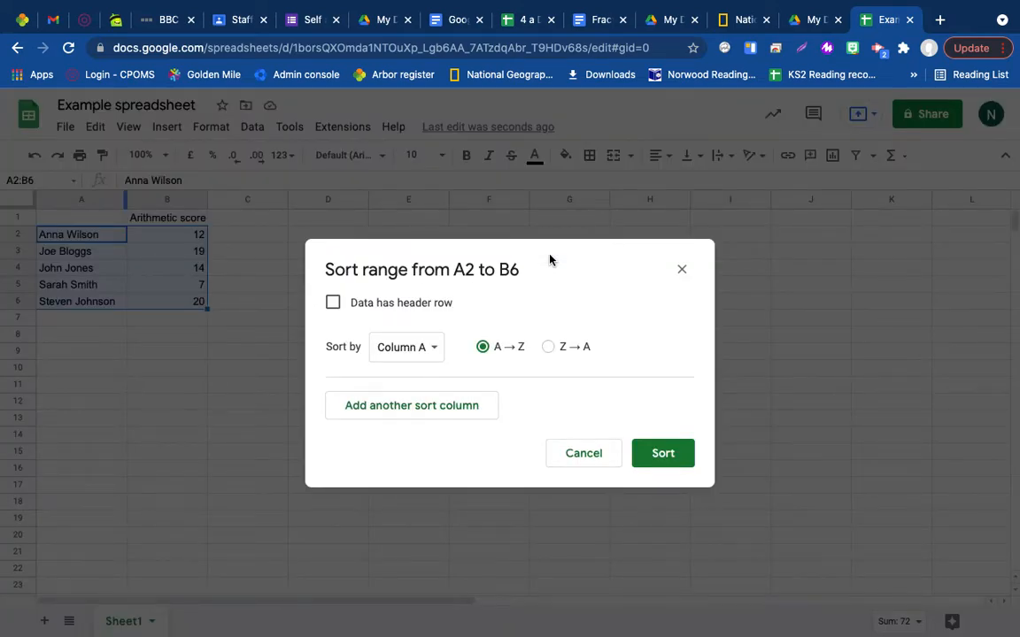
{"action": "left_click", "coordinate": [425, 346]}
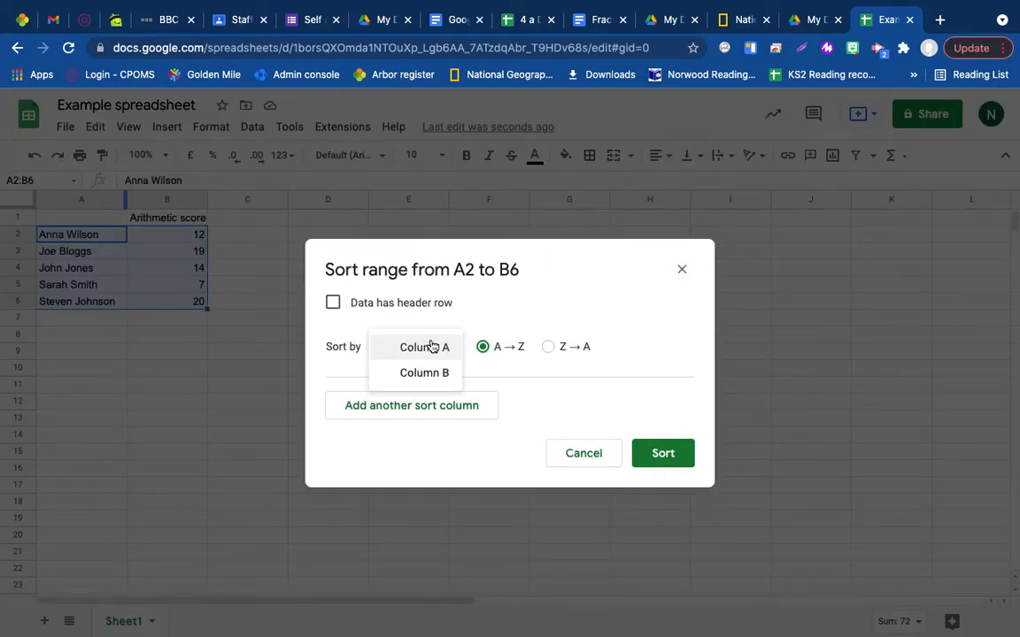
{"action": "left_click", "coordinate": [426, 374]}
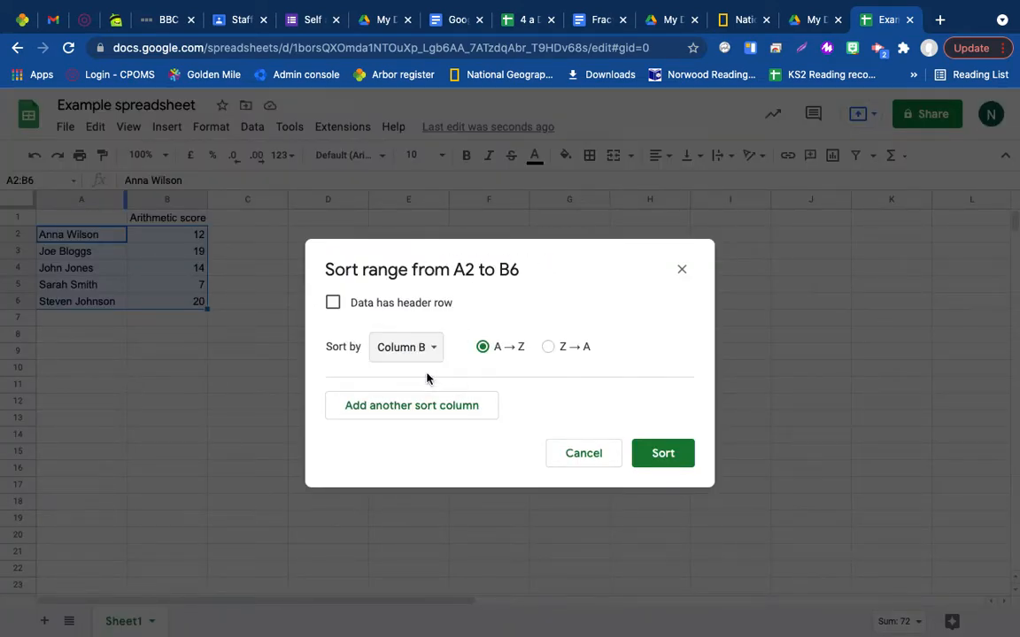
{"action": "left_click", "coordinate": [660, 455]}
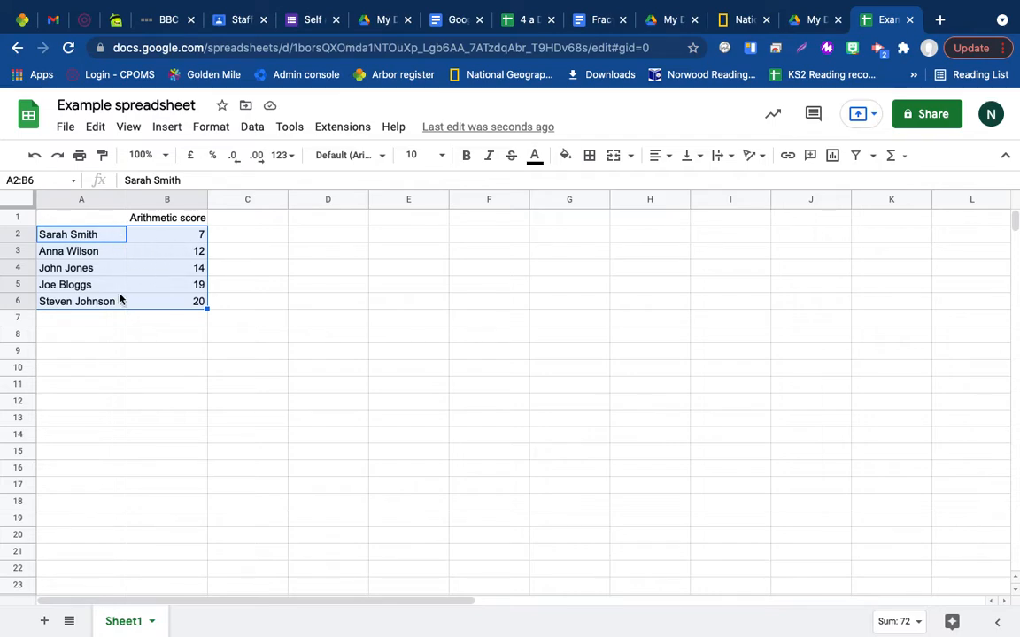
Try sorting only the scores in B2:B6 by column B, Z to A, without the names, and undo the sort.
{"action": "left_click", "coordinate": [142, 334]}
{"action": "left_click", "coordinate": [160, 235]}
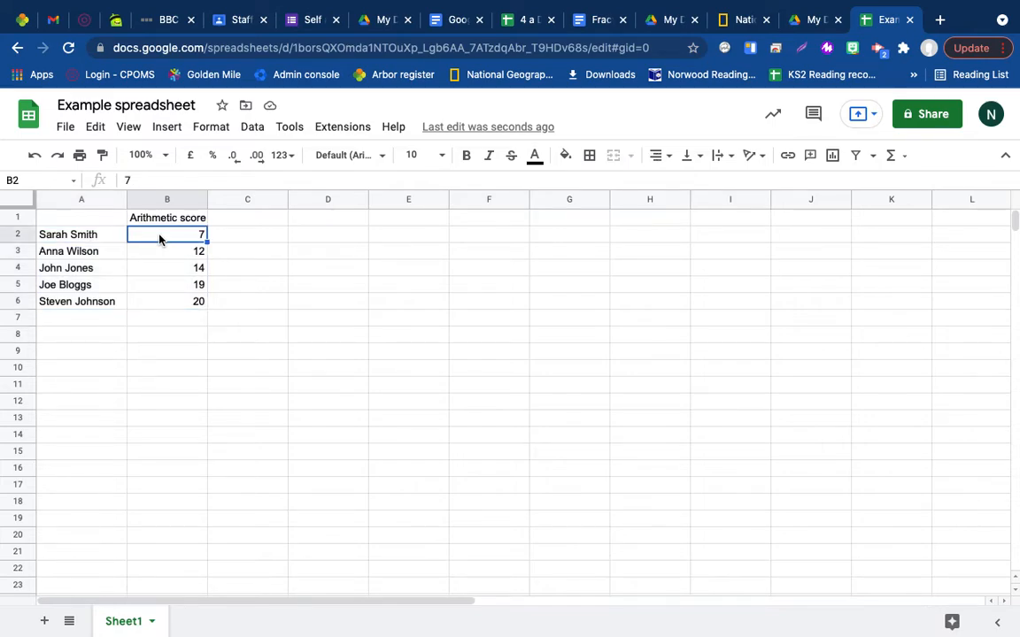
{"action": "key", "text": "super+shift+Down"}
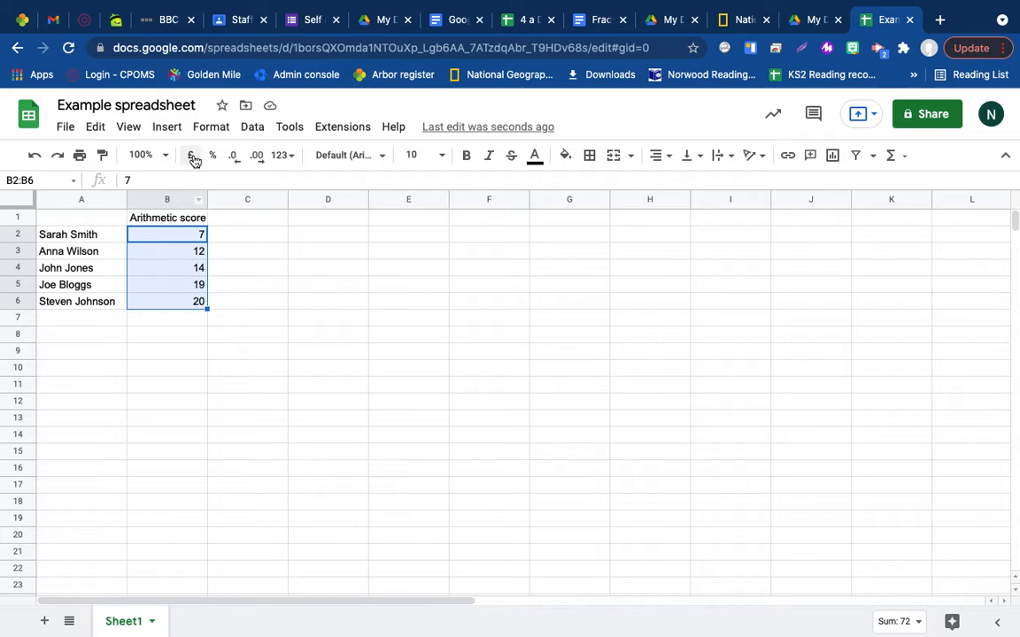
{"action": "left_click", "coordinate": [252, 131]}
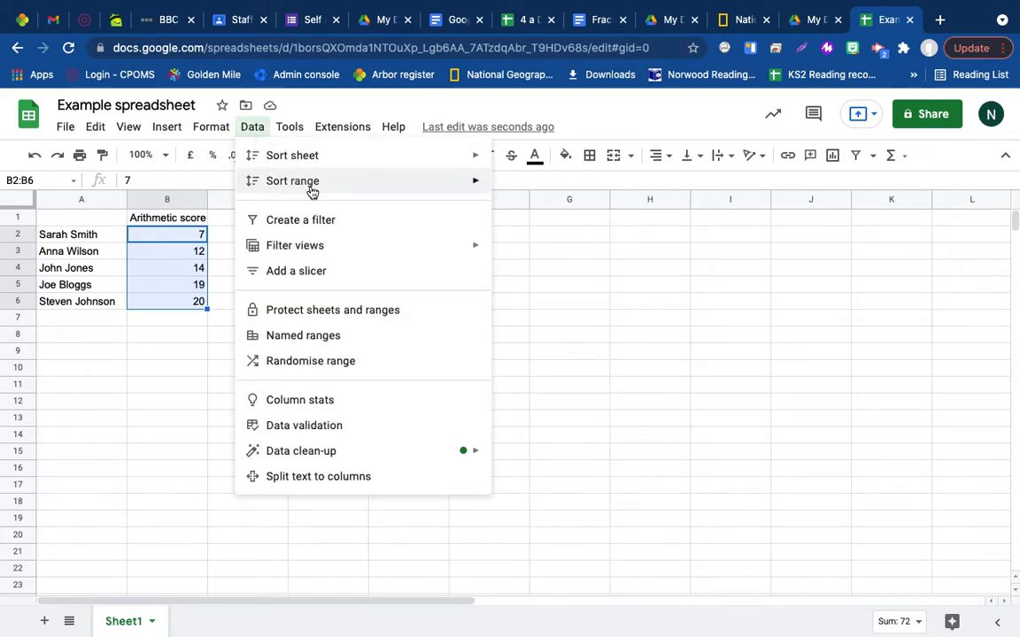
{"action": "mouse_move", "coordinate": [447, 189]}
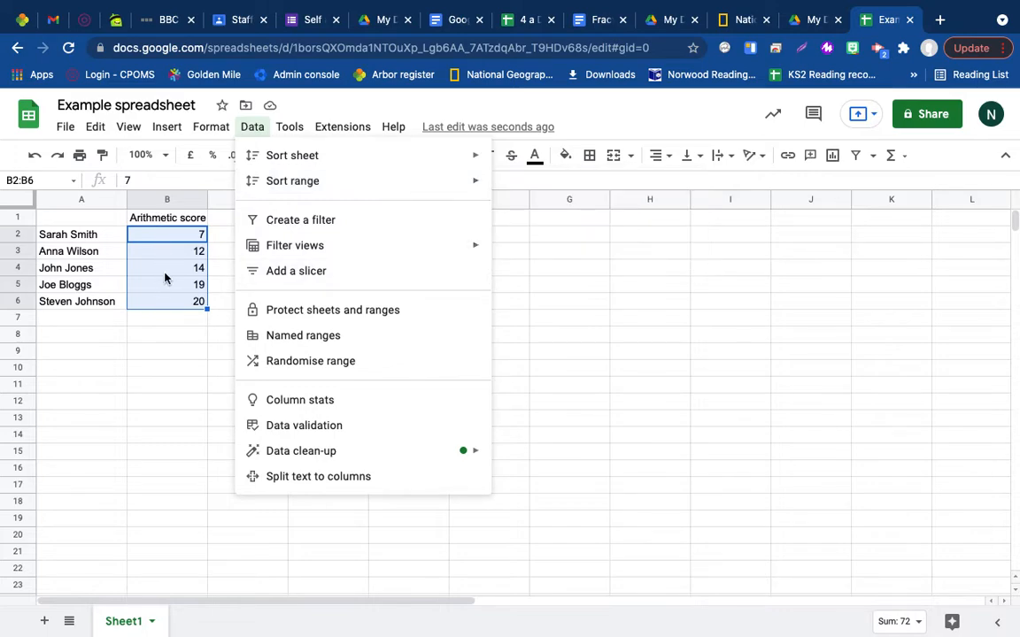
{"action": "mouse_move", "coordinate": [487, 182]}
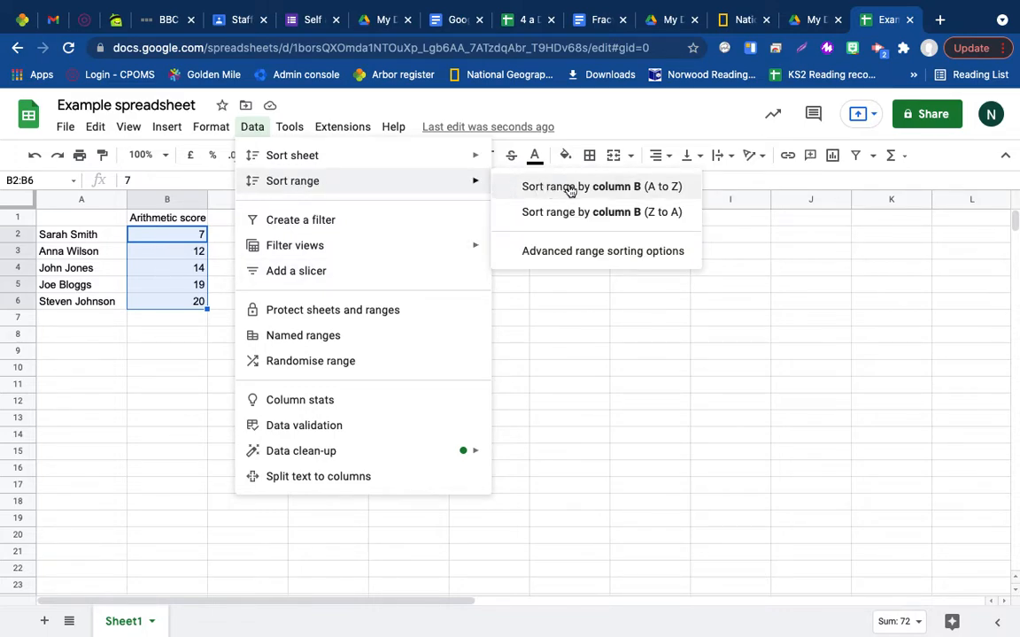
{"action": "left_click", "coordinate": [625, 213]}
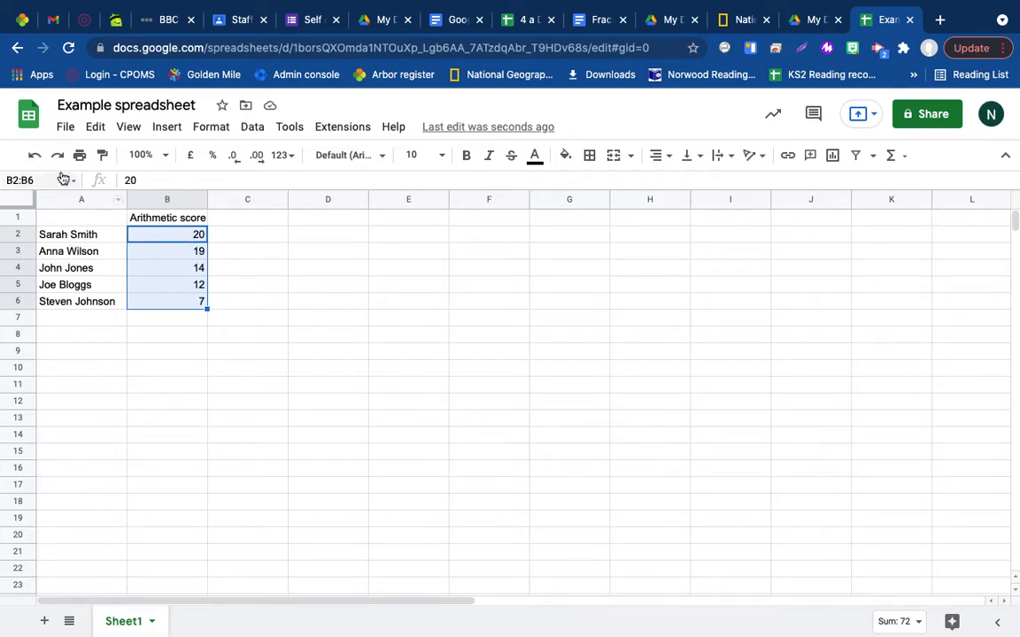
{"action": "left_click", "coordinate": [37, 159]}
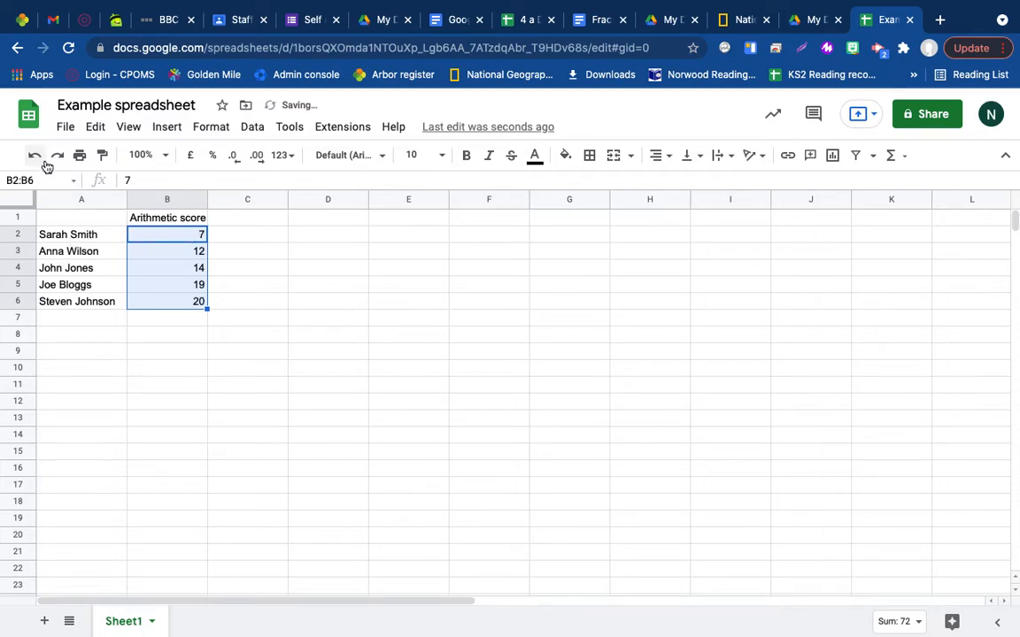
Select A2:B6 starting from A2 so that both the names and their scores are included.
{"action": "left_click", "coordinate": [200, 320]}
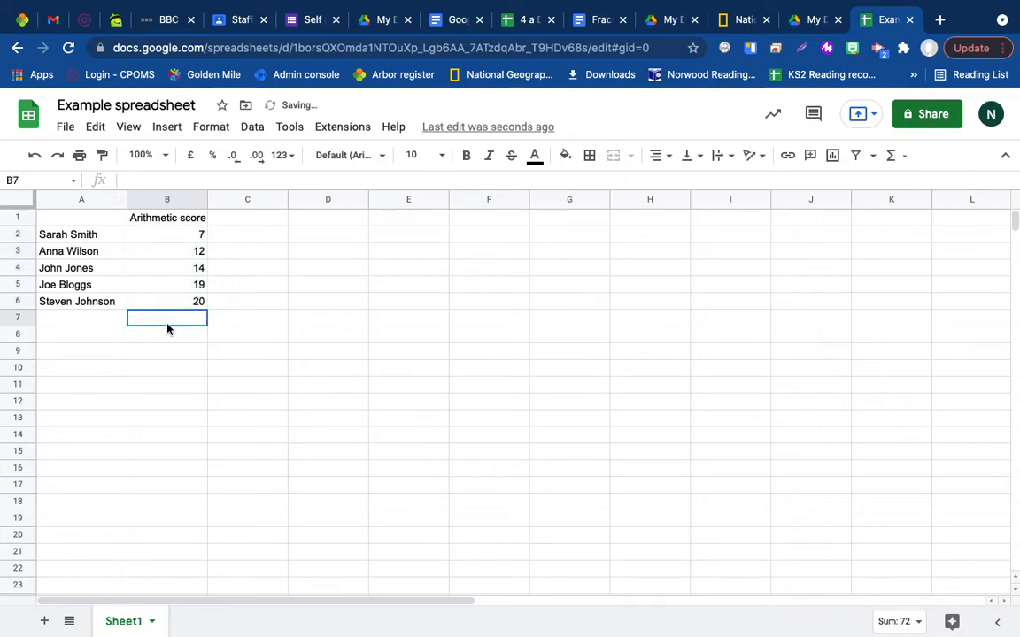
{"action": "left_click", "coordinate": [97, 237]}
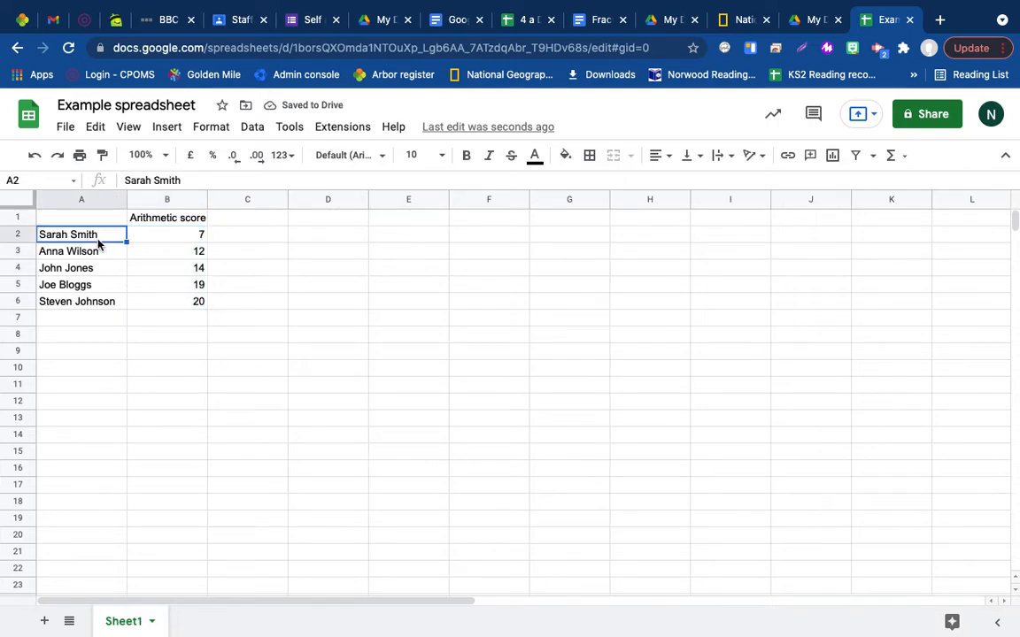
{"action": "key", "text": "shift+super+Down"}
{"action": "key", "text": "shift+Right"}
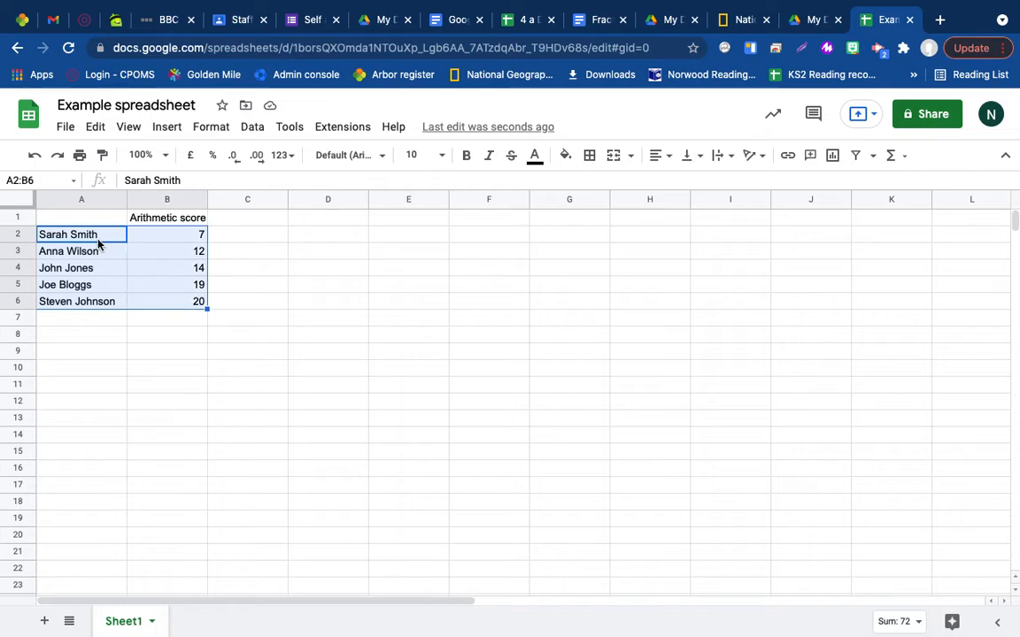
{"action": "left_click", "coordinate": [88, 235]}
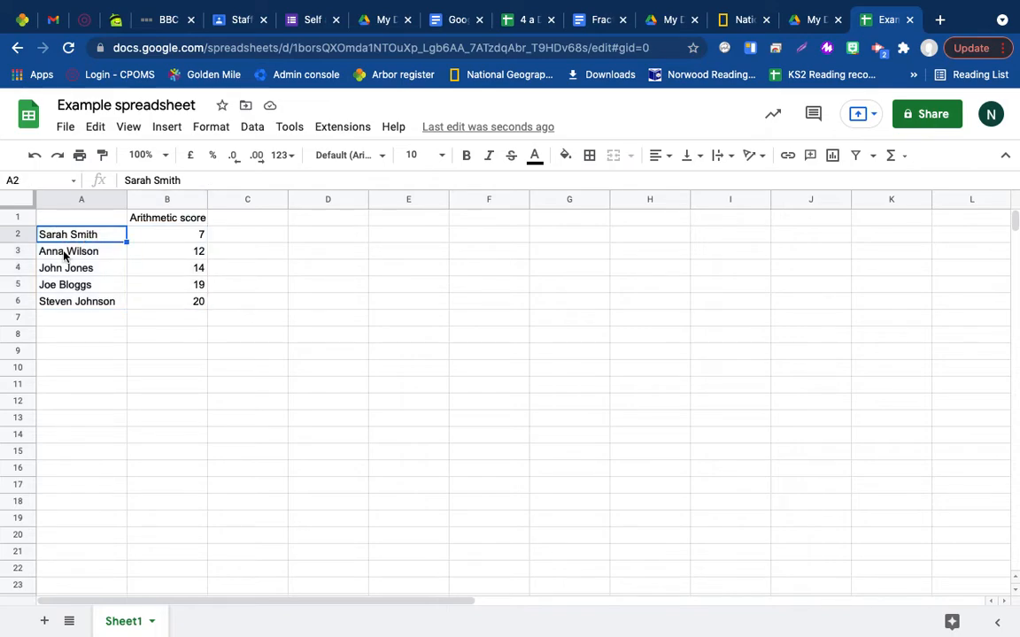
{"action": "key", "text": "shift+super+Down"}
{"action": "key", "text": "shift+Right"}
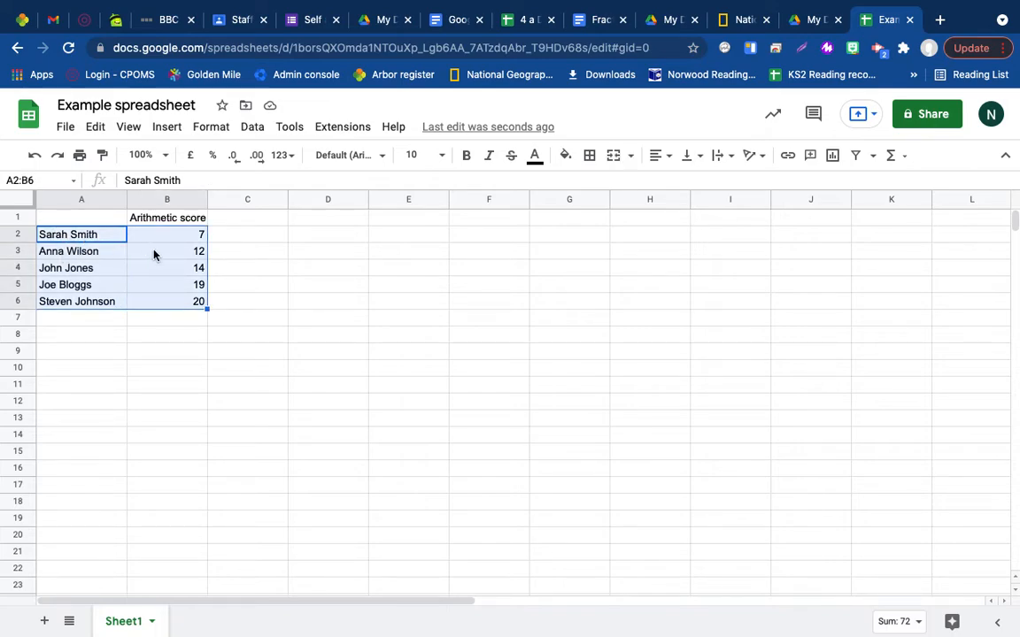
Check which column the range sort options offer when A2:B6 is selected starting from A2, without sorting.
{"action": "left_click", "coordinate": [264, 131]}
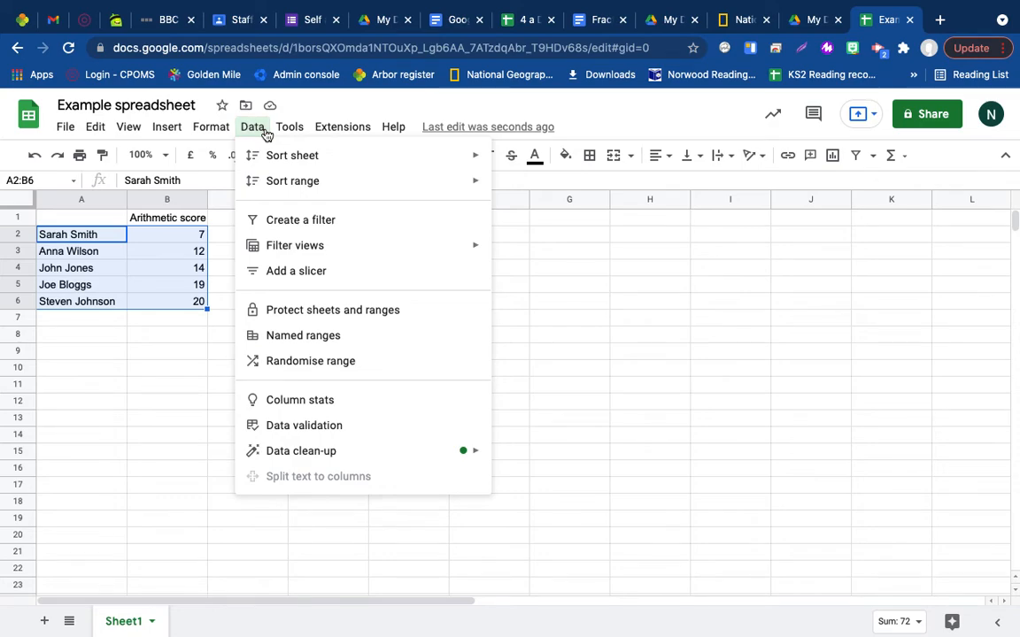
{"action": "mouse_move", "coordinate": [323, 184]}
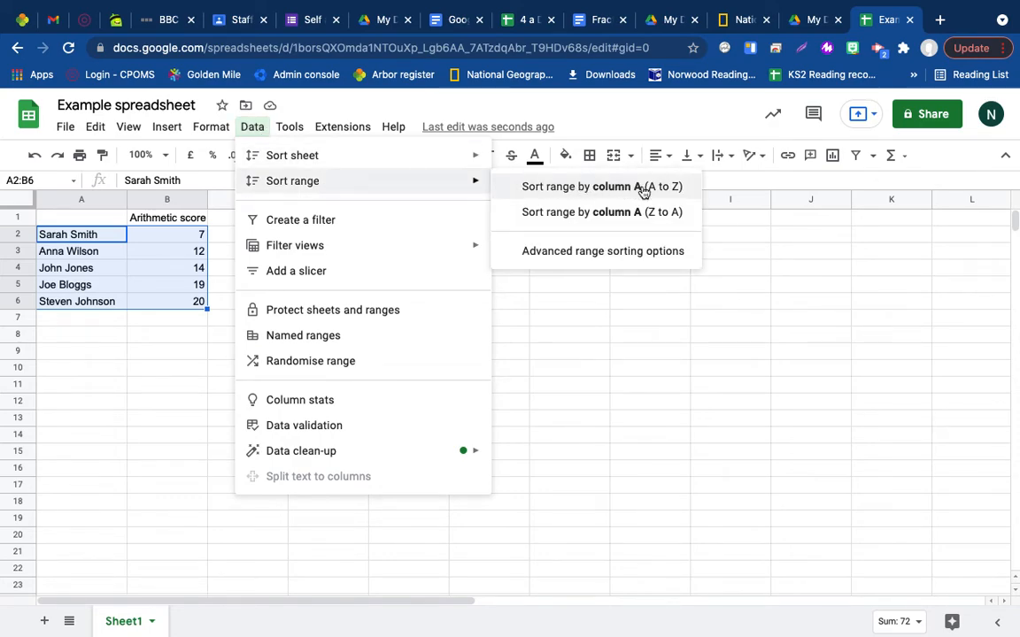
{"action": "left_click", "coordinate": [212, 323]}
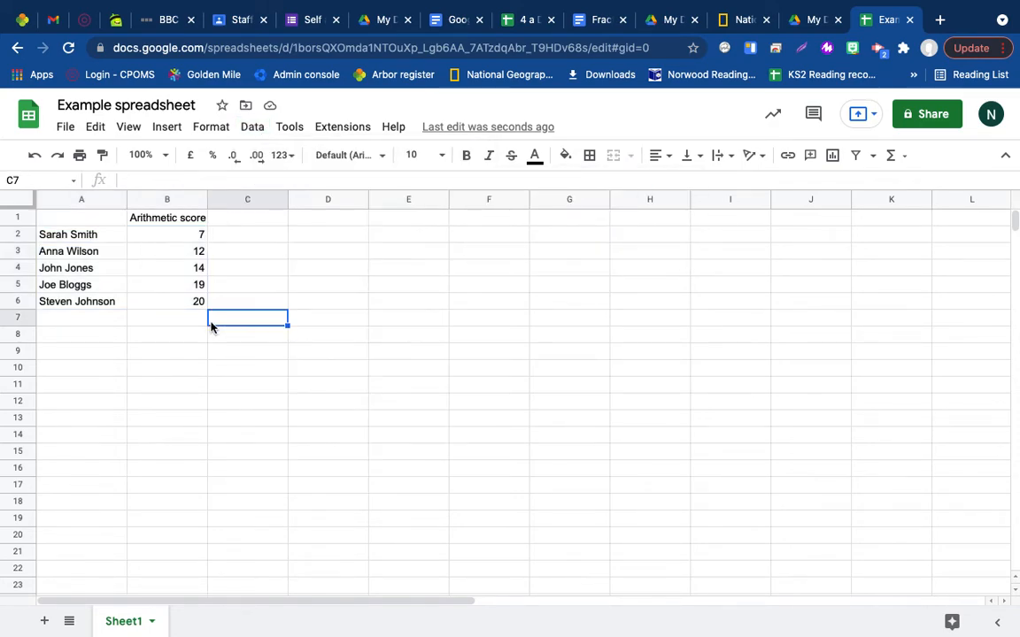
Select A2:B6 starting from the score in B2 and check the range sort options for that selection.
{"action": "left_click", "coordinate": [180, 235]}
{"action": "left_click", "coordinate": [107, 236]}
{"action": "left_click", "coordinate": [169, 235]}
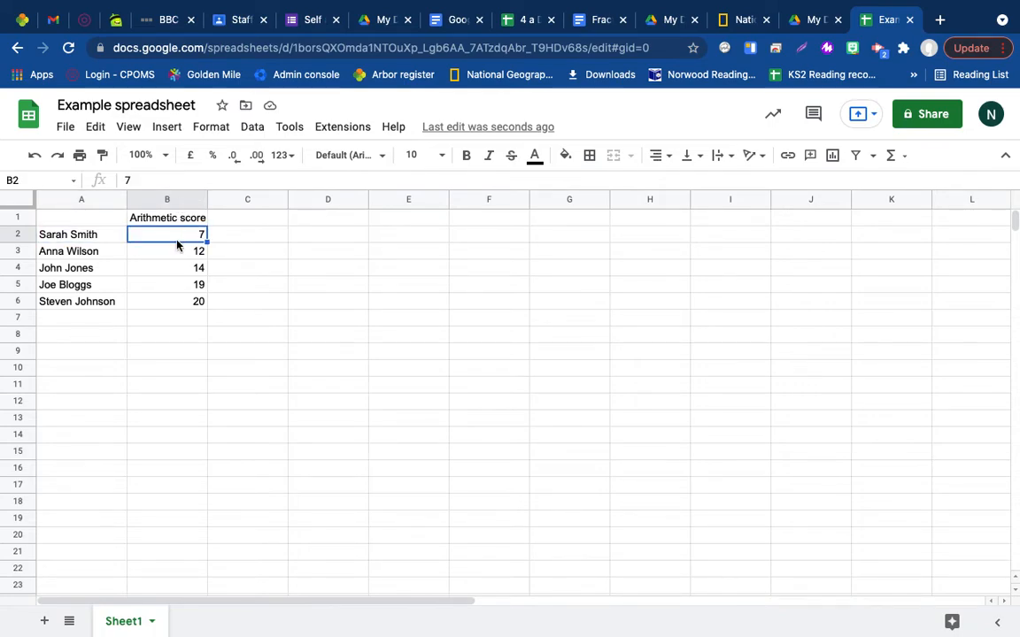
{"action": "key", "text": "ctrl+shift+Down"}
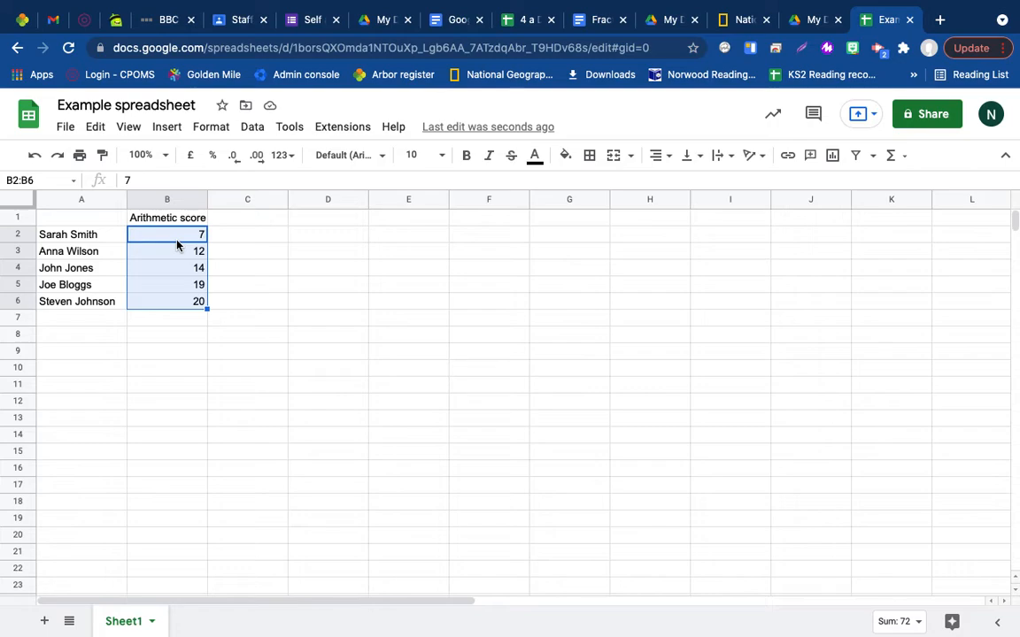
{"action": "key", "text": "shift+Left"}
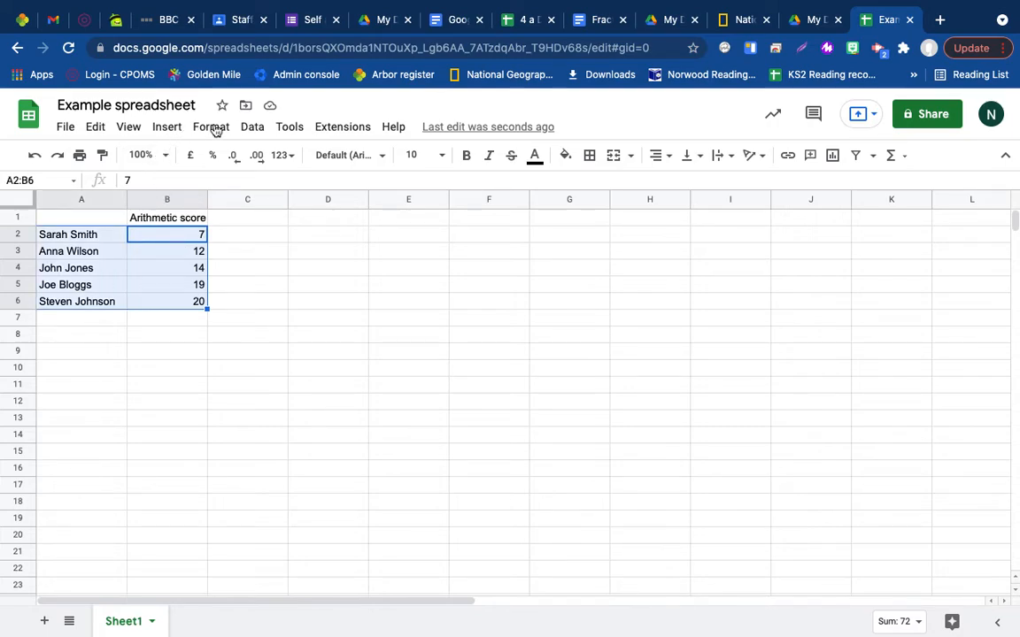
{"action": "left_click", "coordinate": [253, 127]}
{"action": "mouse_move", "coordinate": [321, 182]}
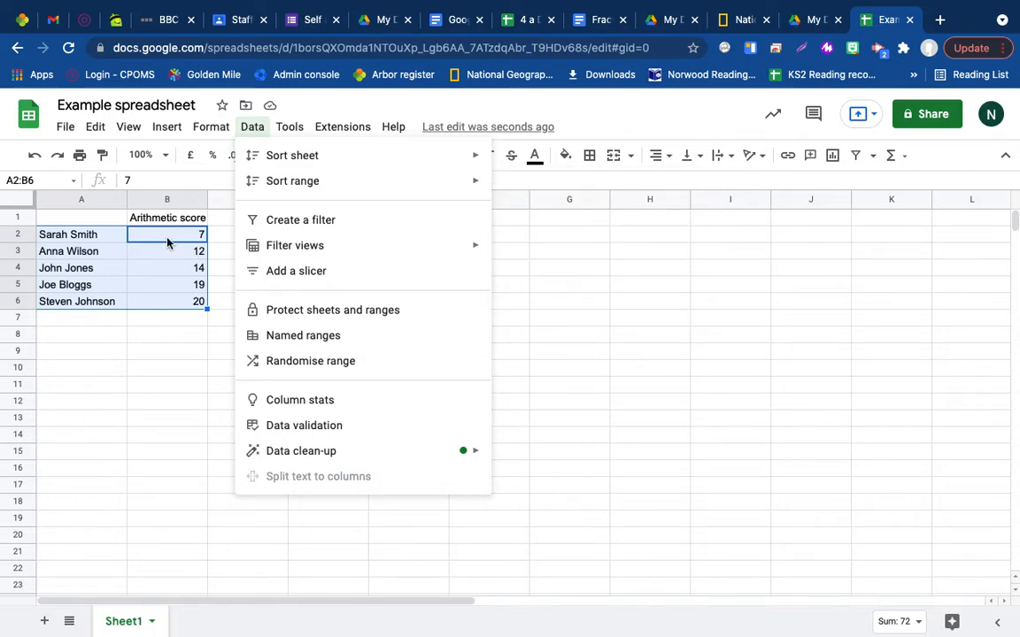
Select the whole table A1:B6 starting from A1, including the heading row.
{"action": "left_click", "coordinate": [89, 233]}
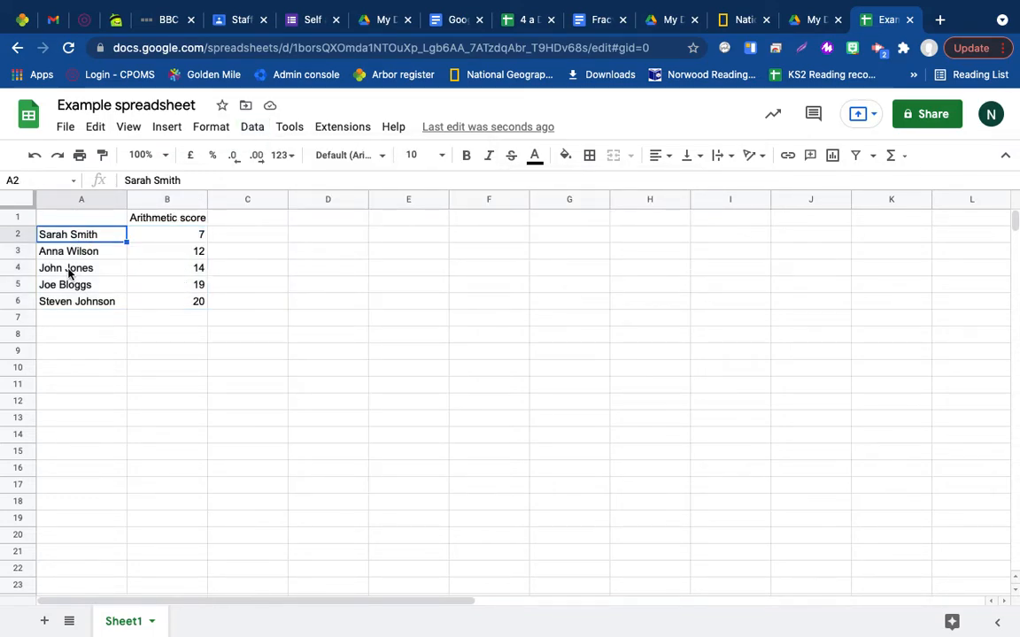
{"action": "key", "text": "Up"}
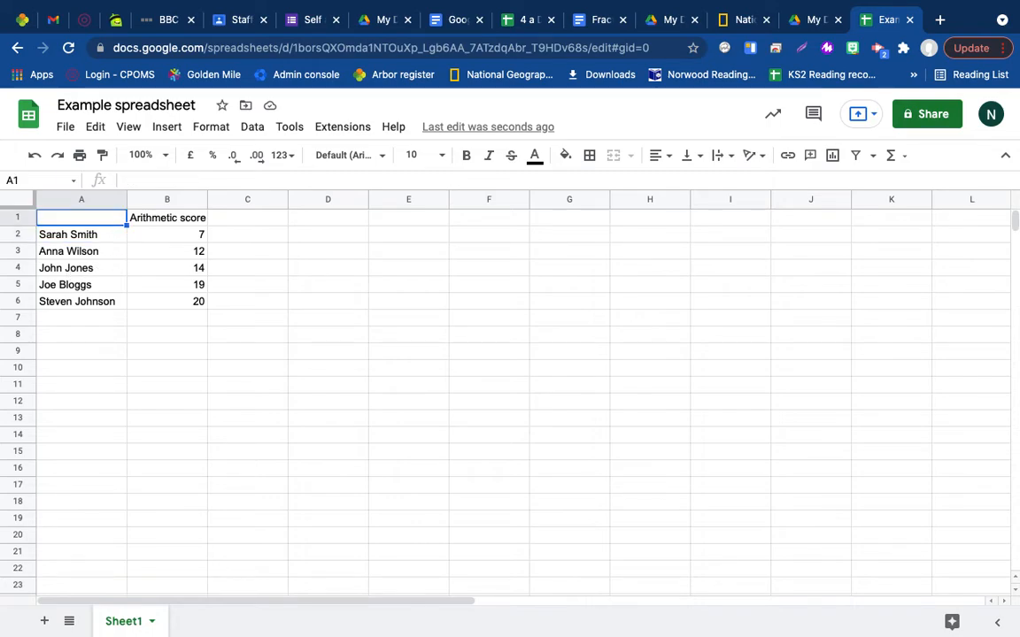
{"action": "key", "text": "shift+Right"}
{"action": "key", "text": "shift+Down"}
{"action": "key", "text": "ctrl+shift+Down"}
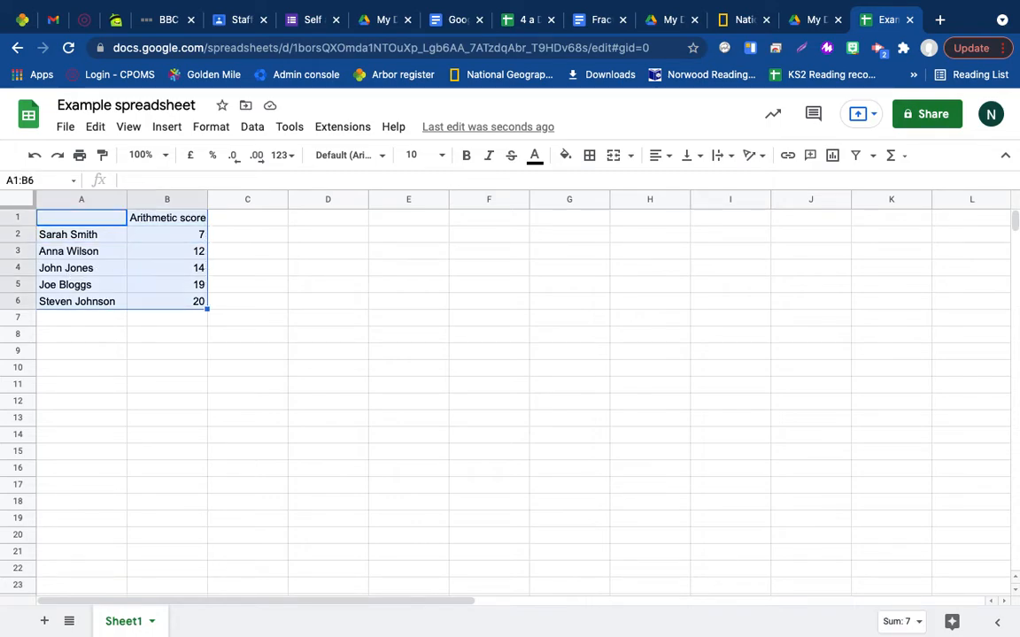
Sort the range A1:B6 by column A, Z to A, using the advanced range sorting options with the data marked as having a header row.
{"action": "left_click", "coordinate": [253, 129]}
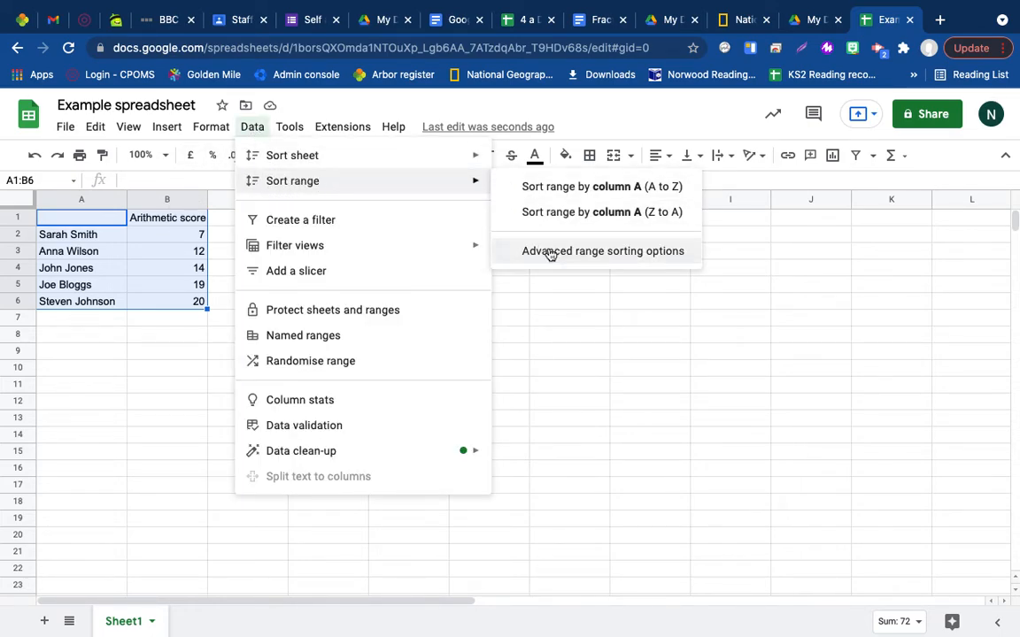
{"action": "left_click", "coordinate": [550, 254]}
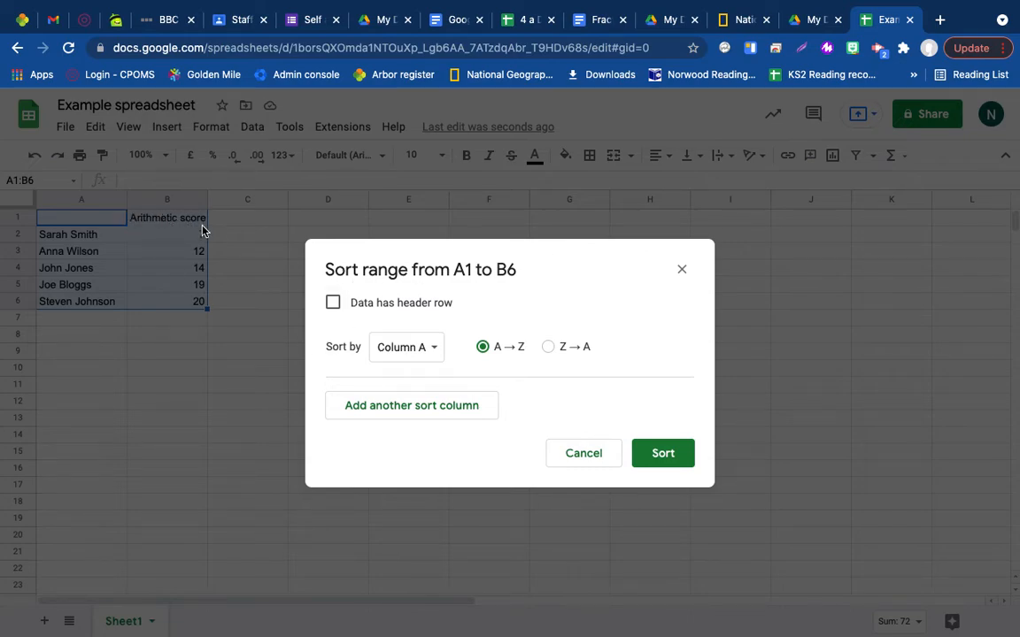
{"action": "left_click", "coordinate": [332, 304]}
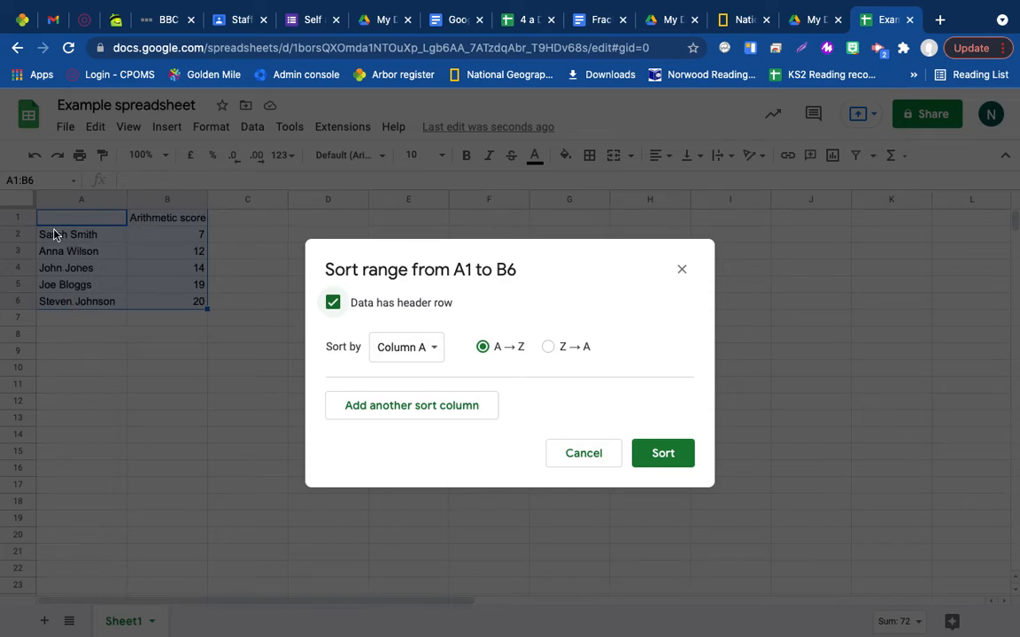
{"action": "left_click", "coordinate": [548, 349]}
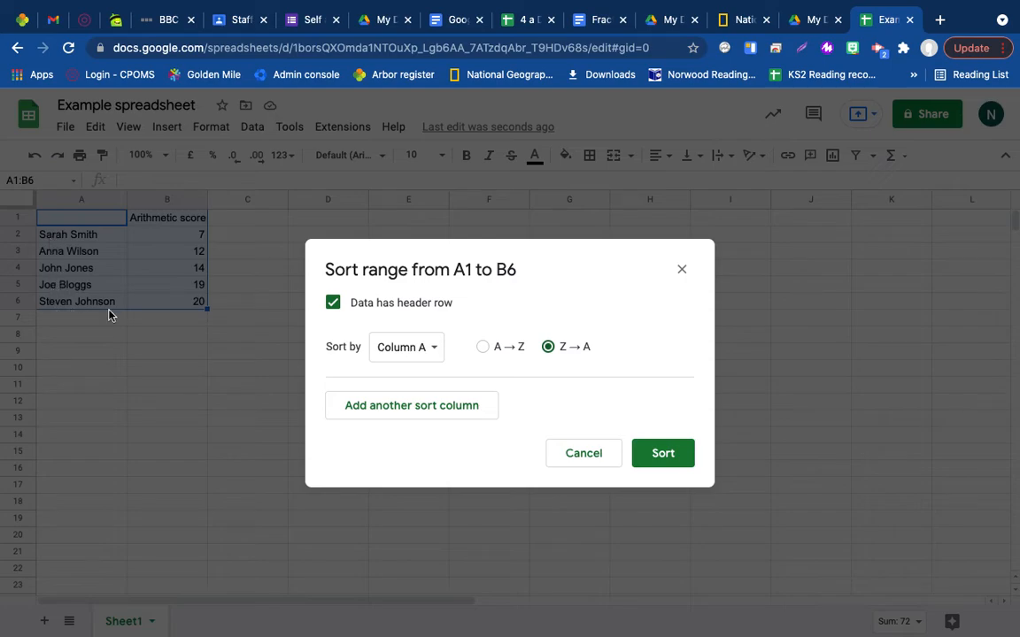
{"action": "left_click", "coordinate": [658, 456]}
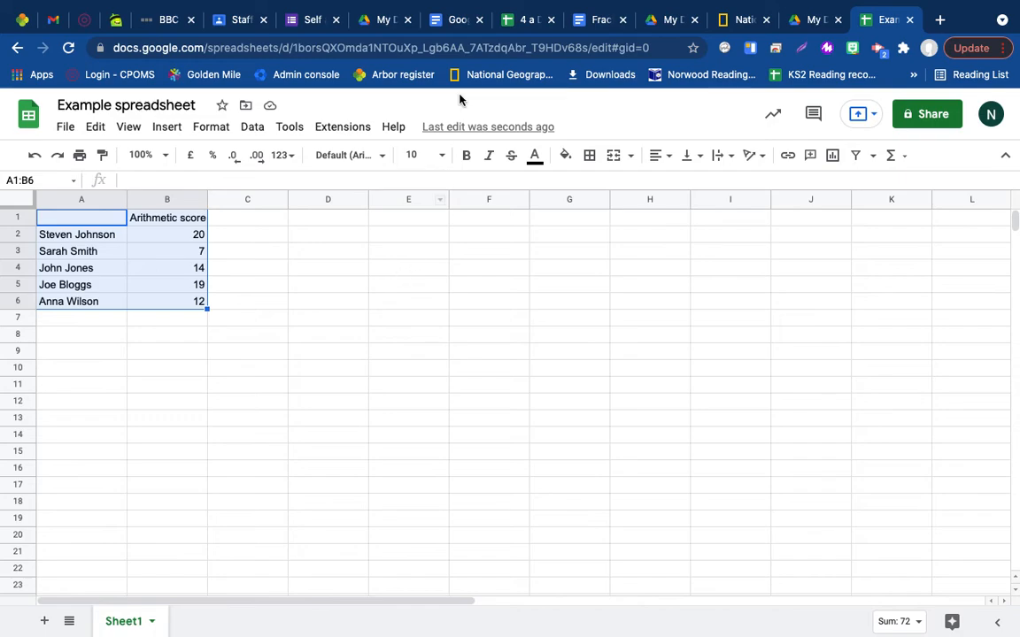
{"action": "mouse_move", "coordinate": [487, 4]}
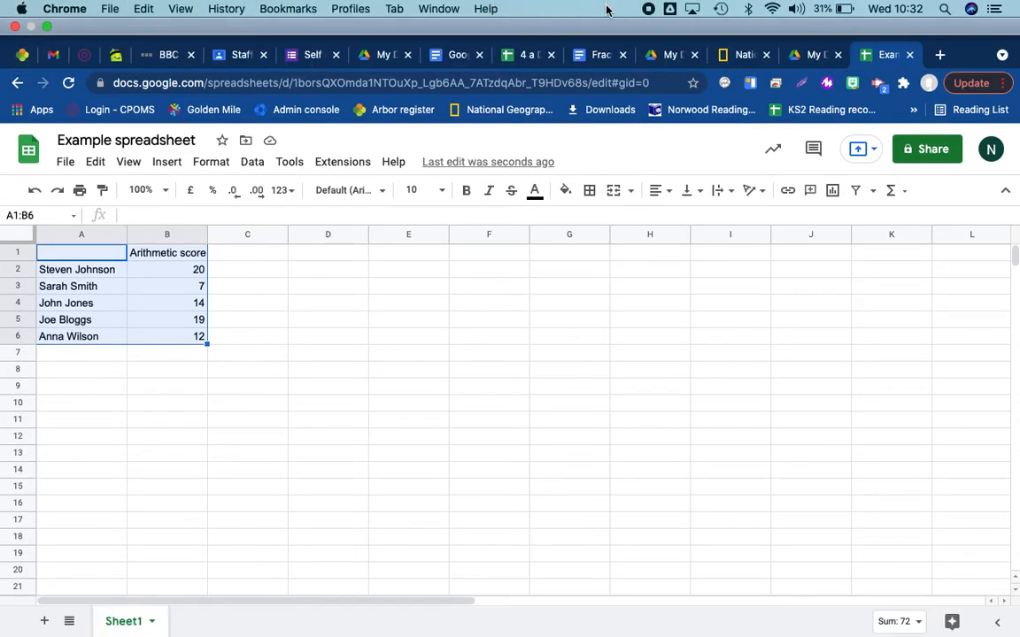